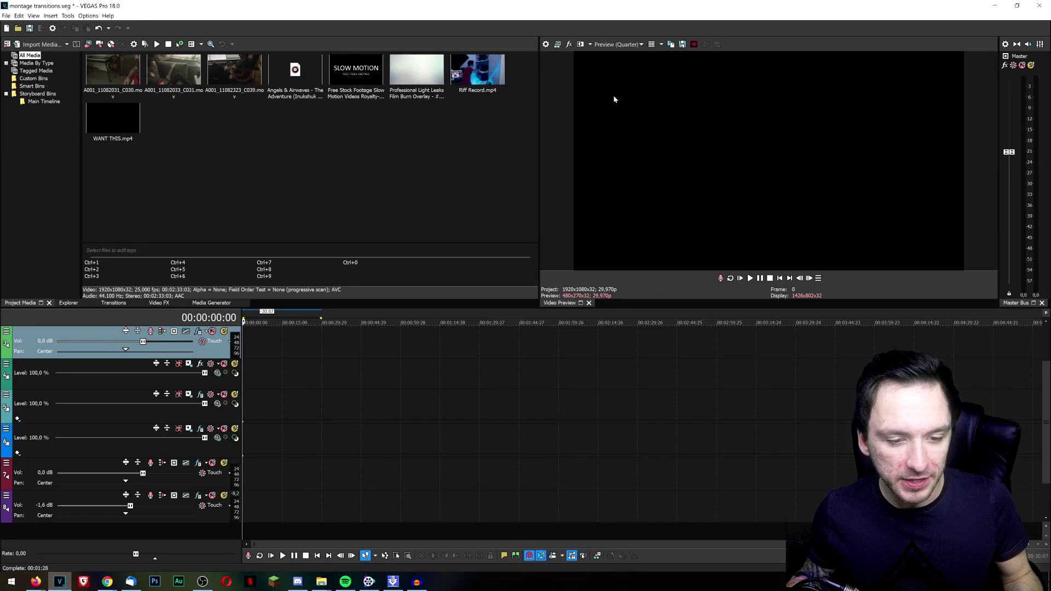
pyautogui.click(358, 355)
pyautogui.scroll(2, 359, 356)
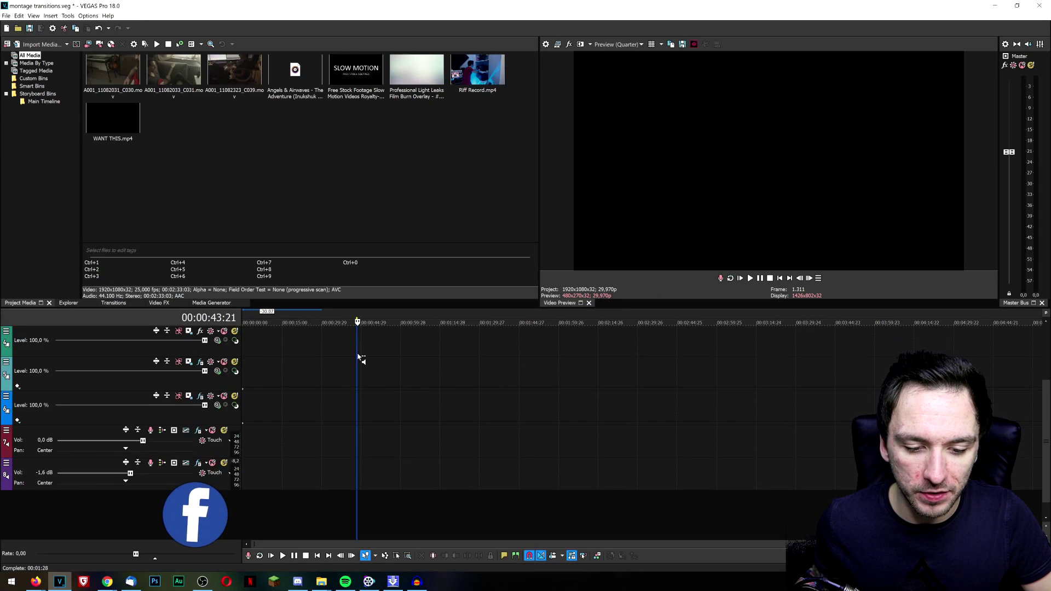
pyautogui.click(305, 361)
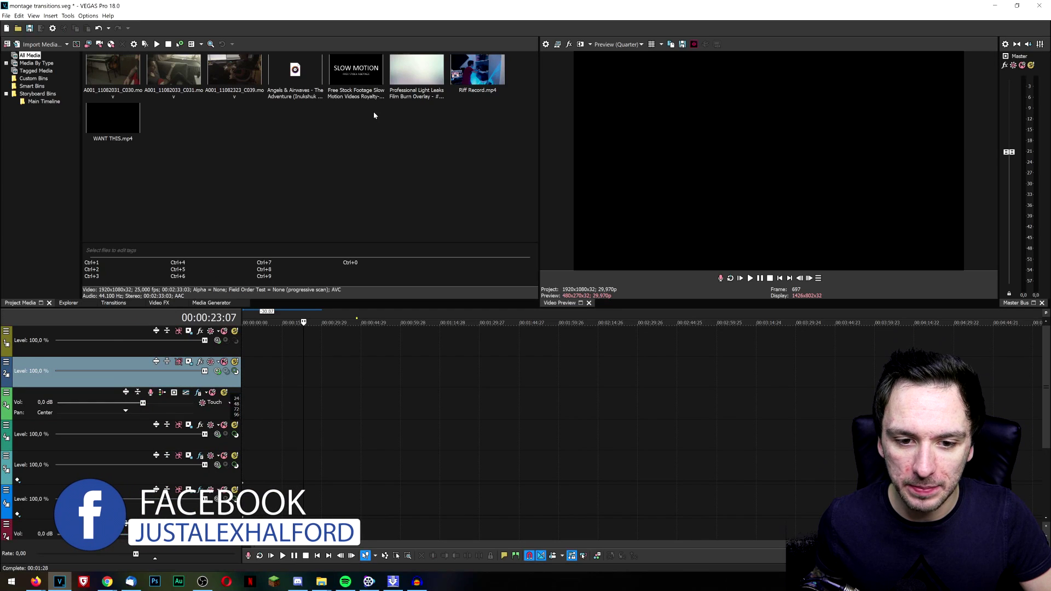
pyautogui.click(253, 98)
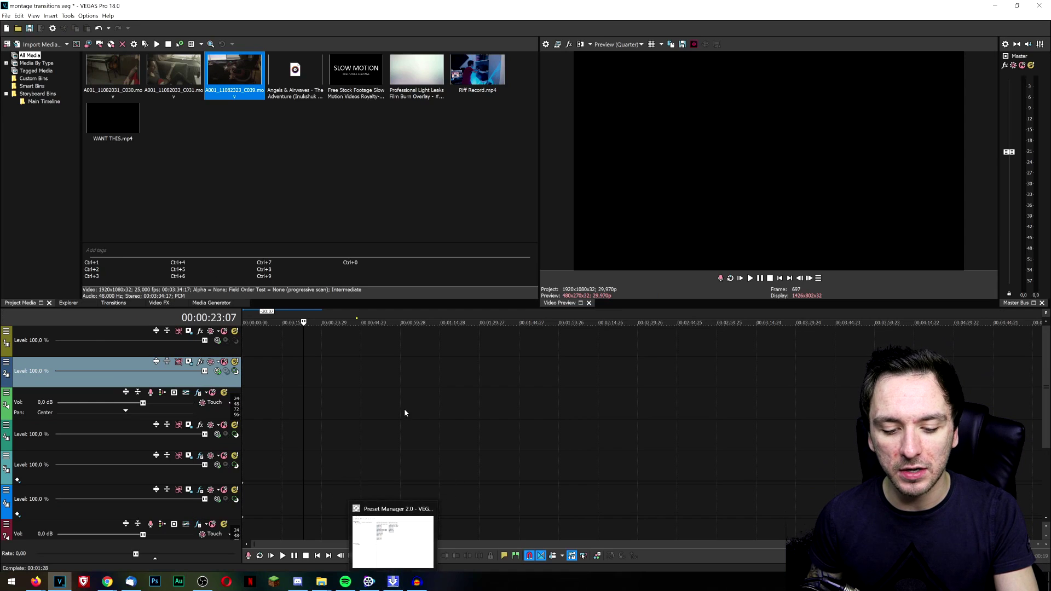
# - Switch to Preset Manager 2.0 and open the FX Chains folder inside the VEGAS Pro 18 Transition Package
pyautogui.moveTo(454, 572); pyautogui.dragTo(455, 590)
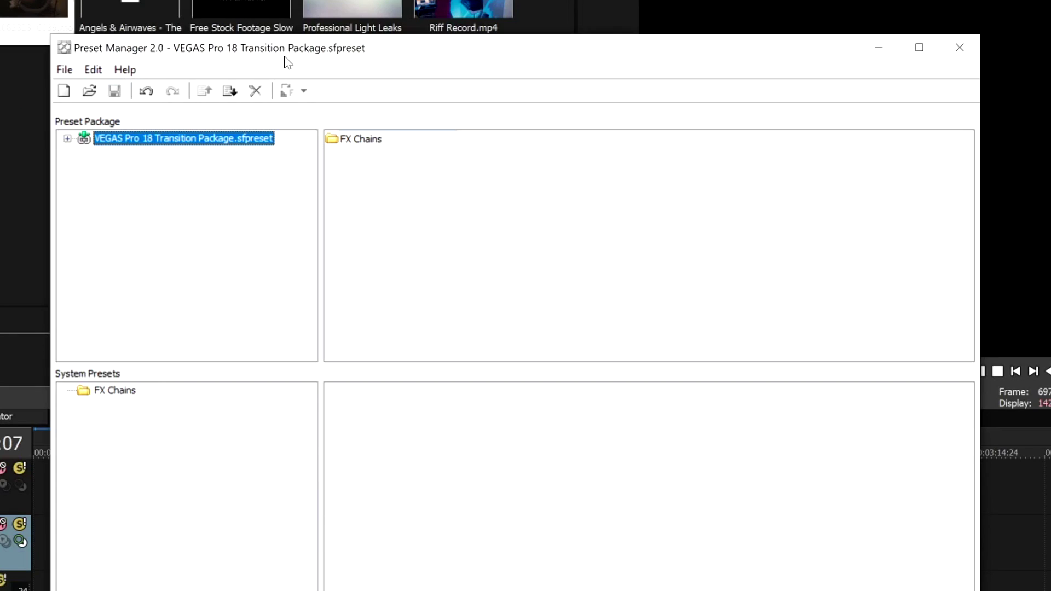
pyautogui.doubleClick(163, 141)
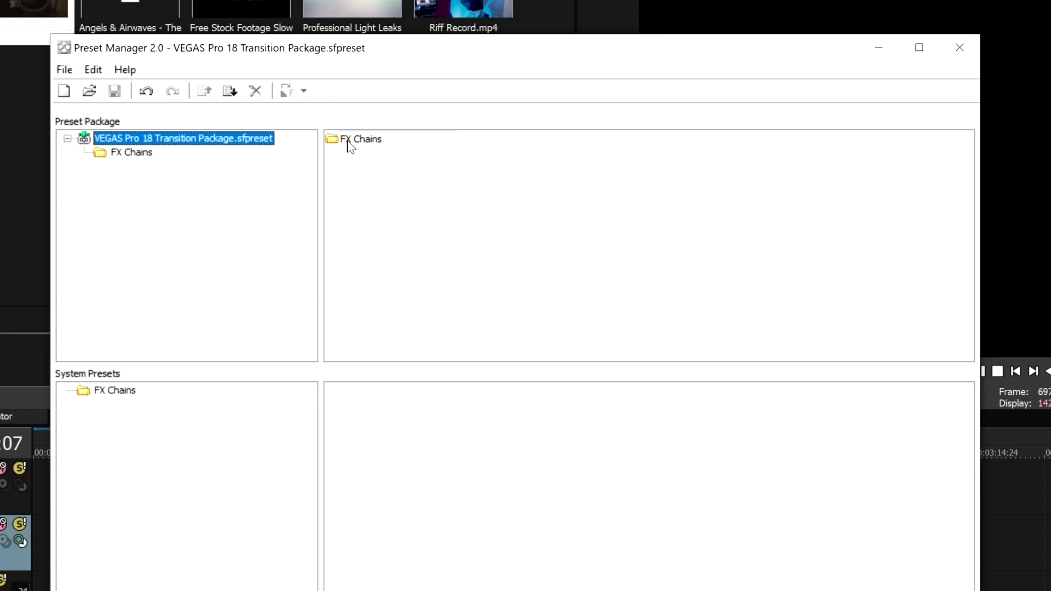
pyautogui.doubleClick(348, 143)
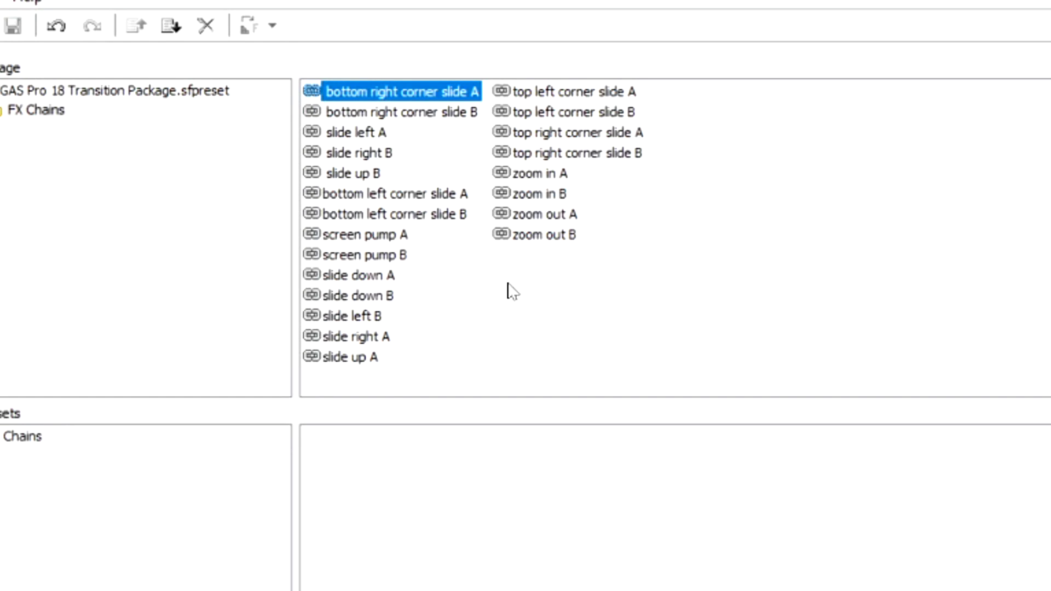
pyautogui.click(342, 216)
pyautogui.click(344, 296)
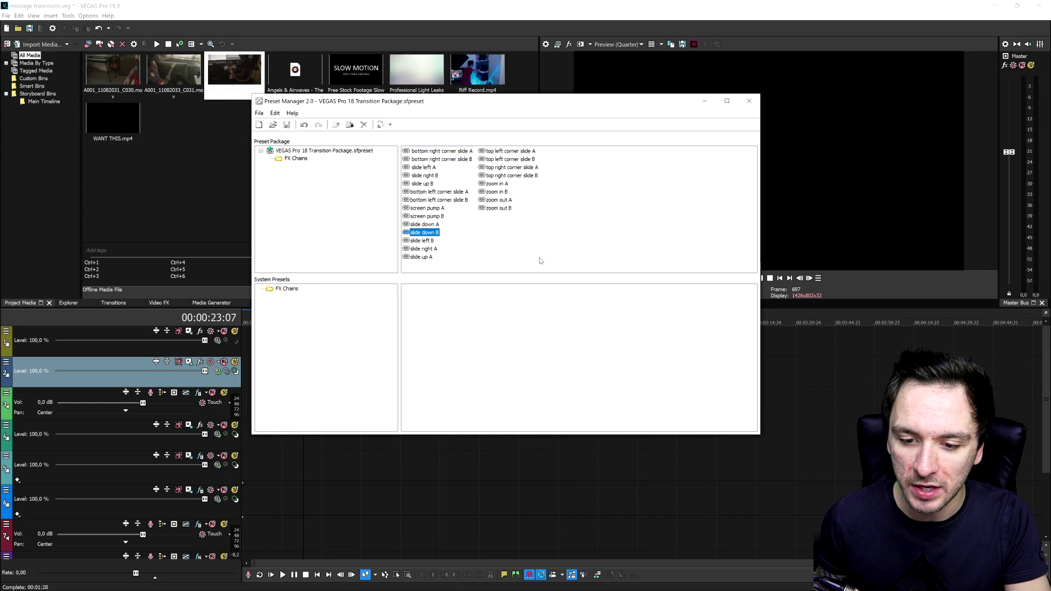
pyautogui.click(583, 253)
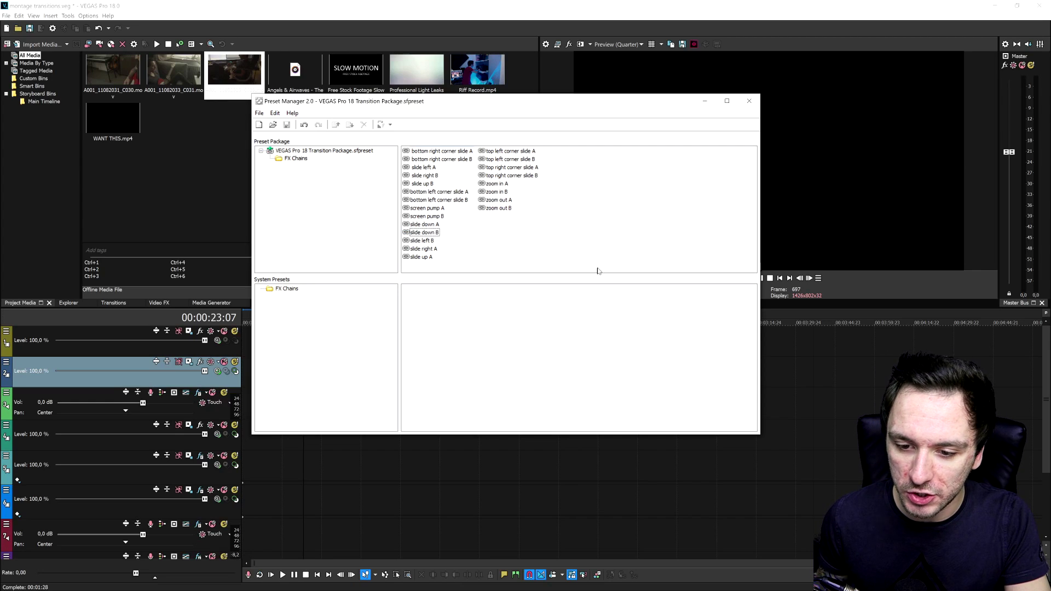
# - Import all FX chain presets from the transition package into the system presets, overwriting every existing one, and return to VEGAS Pro
pyautogui.moveTo(500, 215); pyautogui.dragTo(421, 153)
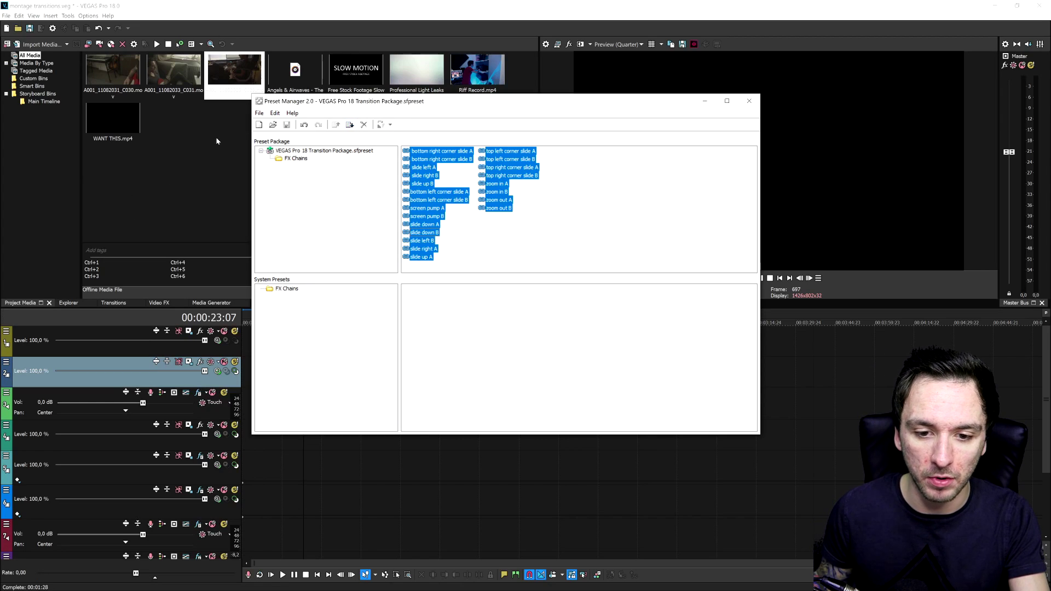
pyautogui.click(349, 126)
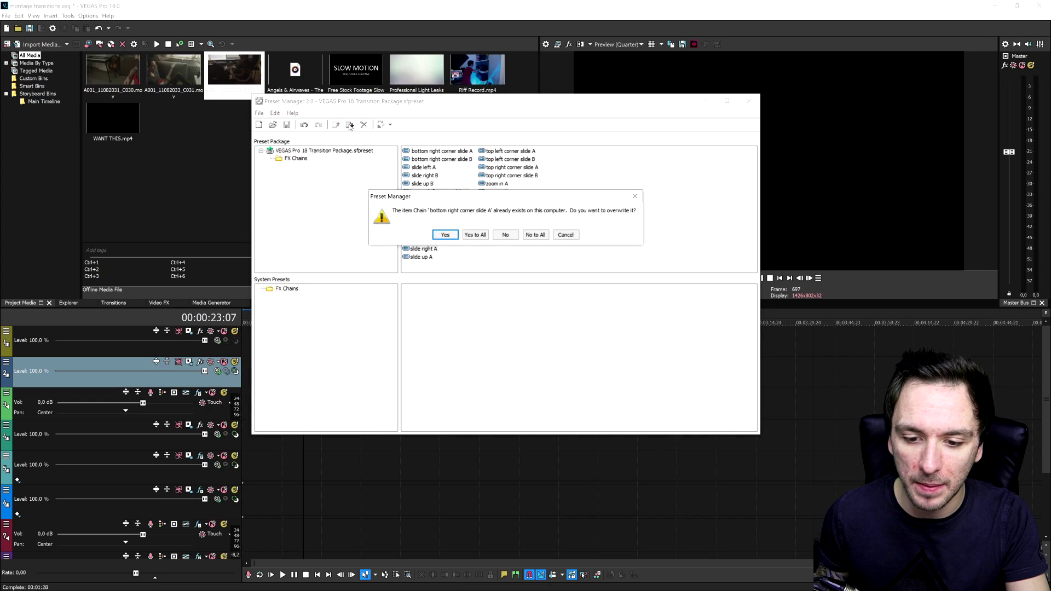
pyautogui.click(484, 239)
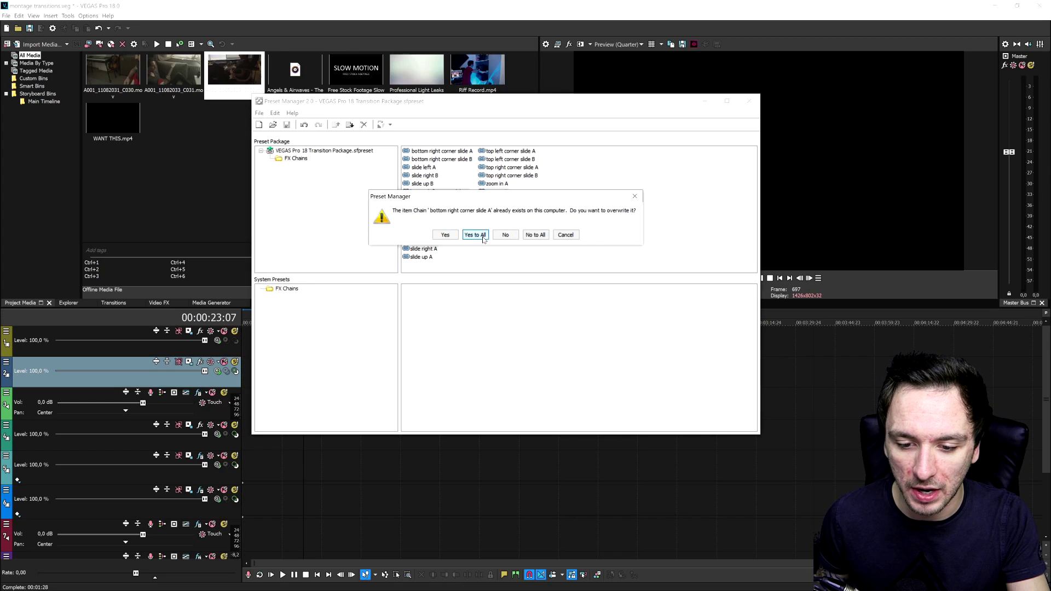
pyautogui.click(449, 21)
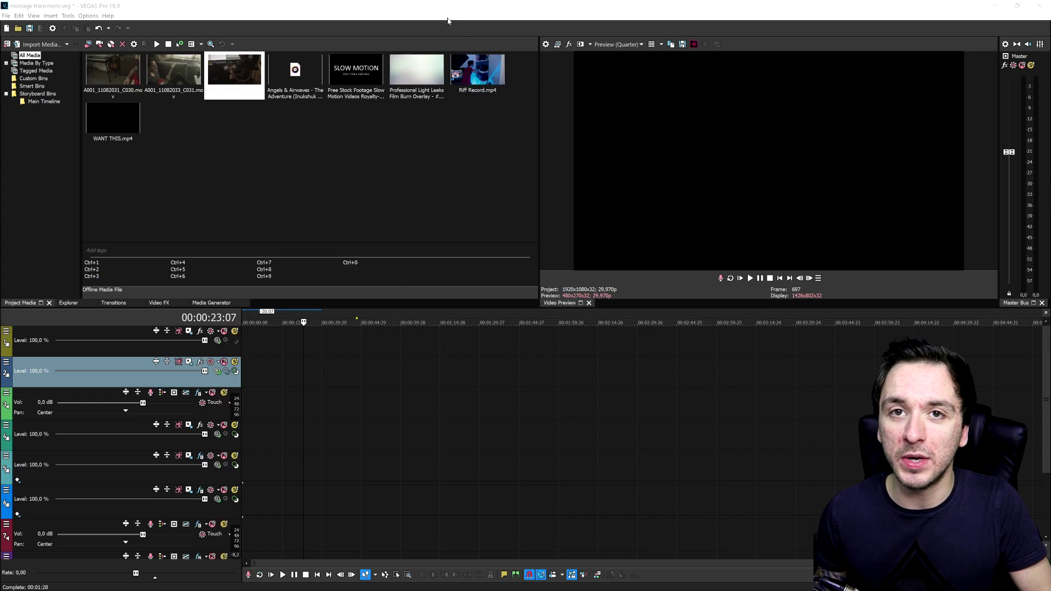
# - Place the A001_11082323_C039 clip at the start of the second video track and delete its audio event
pyautogui.click(339, 146)
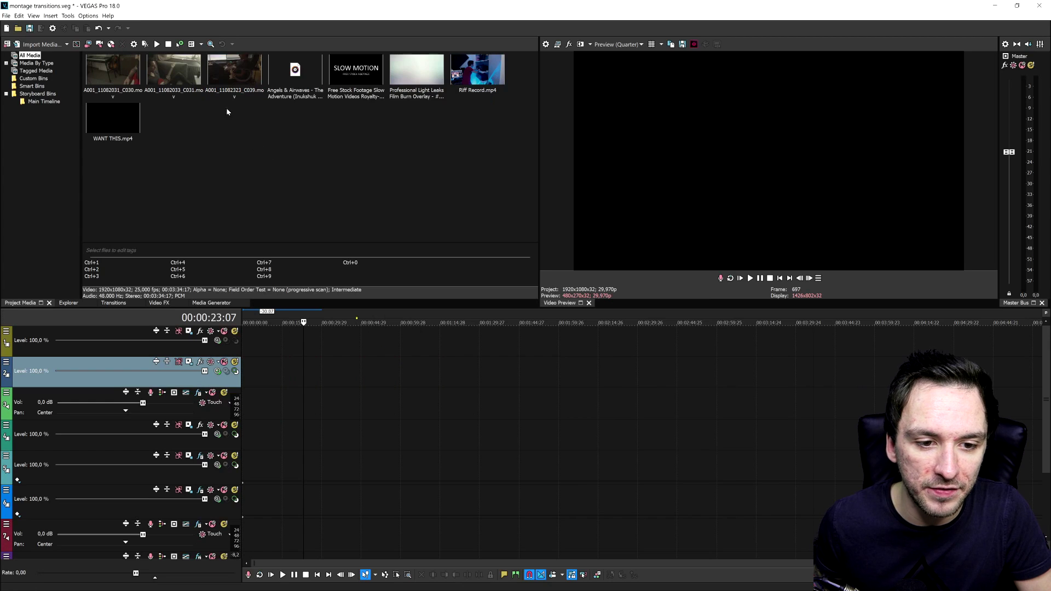
pyautogui.moveTo(229, 82); pyautogui.dragTo(242, 382)
pyautogui.click(379, 383)
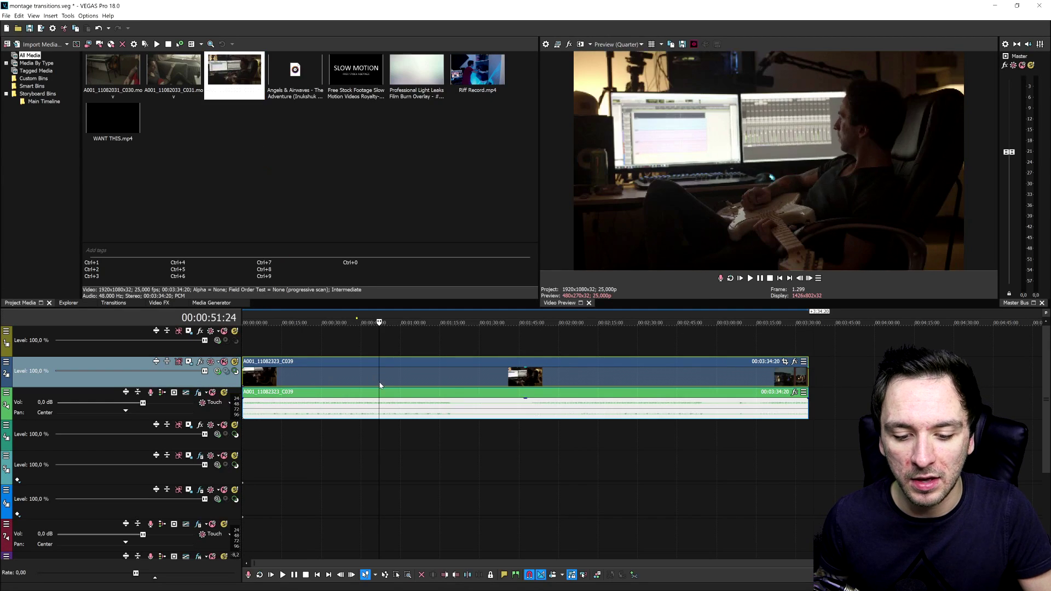
pyautogui.click(323, 415)
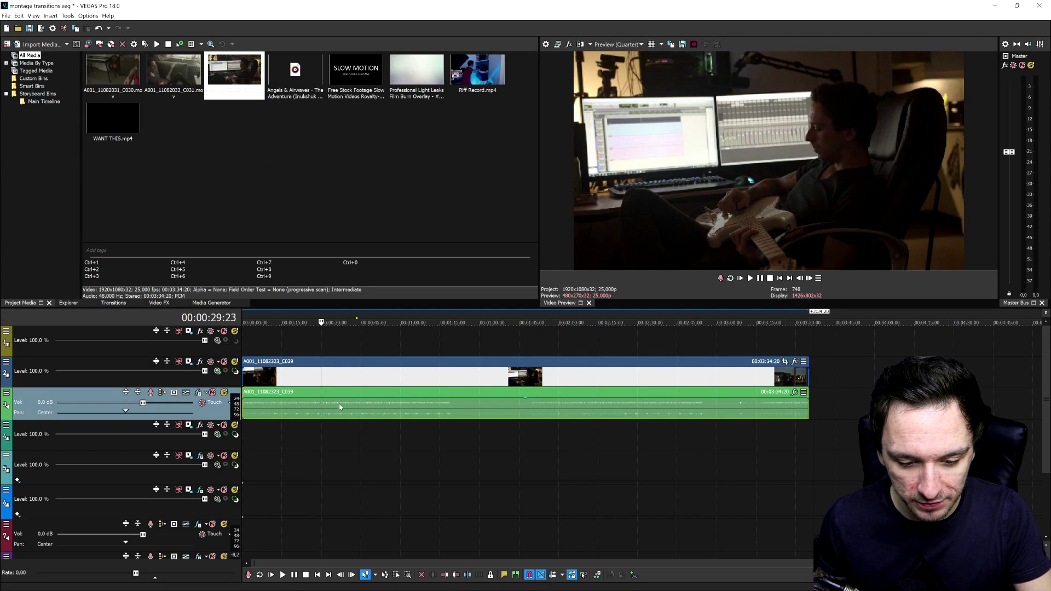
pyautogui.click(337, 405)
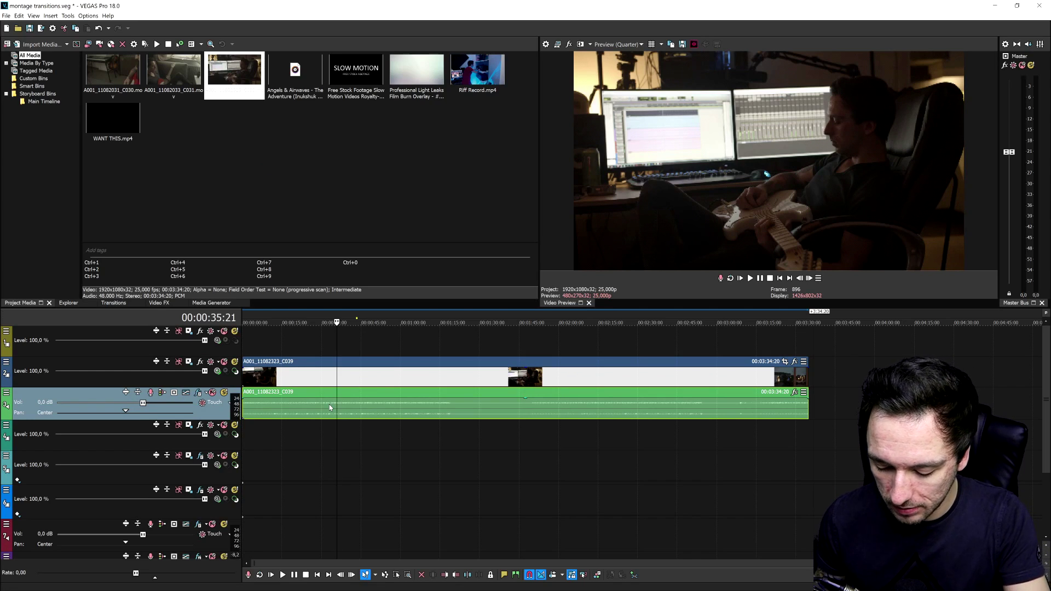
pyautogui.press('Delete')
# - Split the A001_11082323_C039 clip at 00:00:59:05 and delete the part before the cut
pyautogui.click(398, 380)
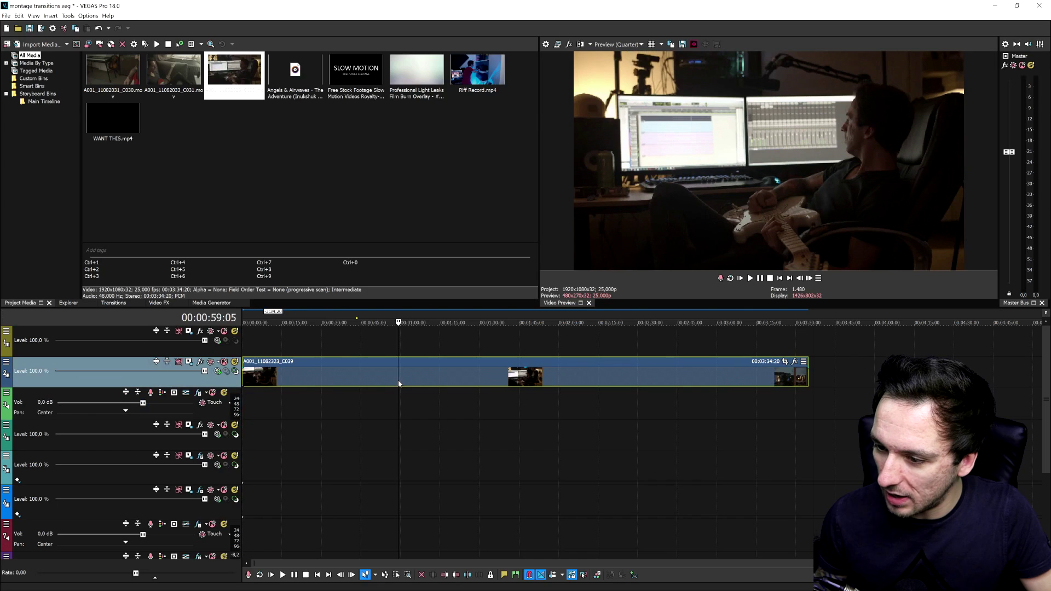
pyautogui.press('d')
pyautogui.press('d')
pyautogui.press('d')
pyautogui.press('s')
pyautogui.click(374, 381)
pyautogui.press('Delete')
# - Cut the remaining clip off at 00:01:18:03 and move the kept piece to the start of the timeline
pyautogui.click(447, 377)
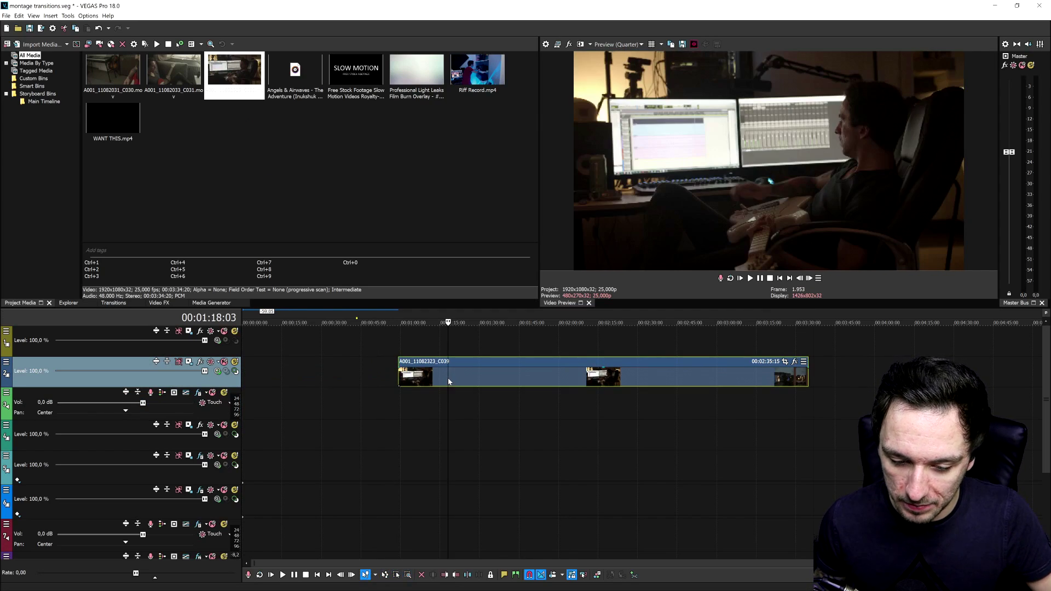
pyautogui.press('s')
pyautogui.press('Delete')
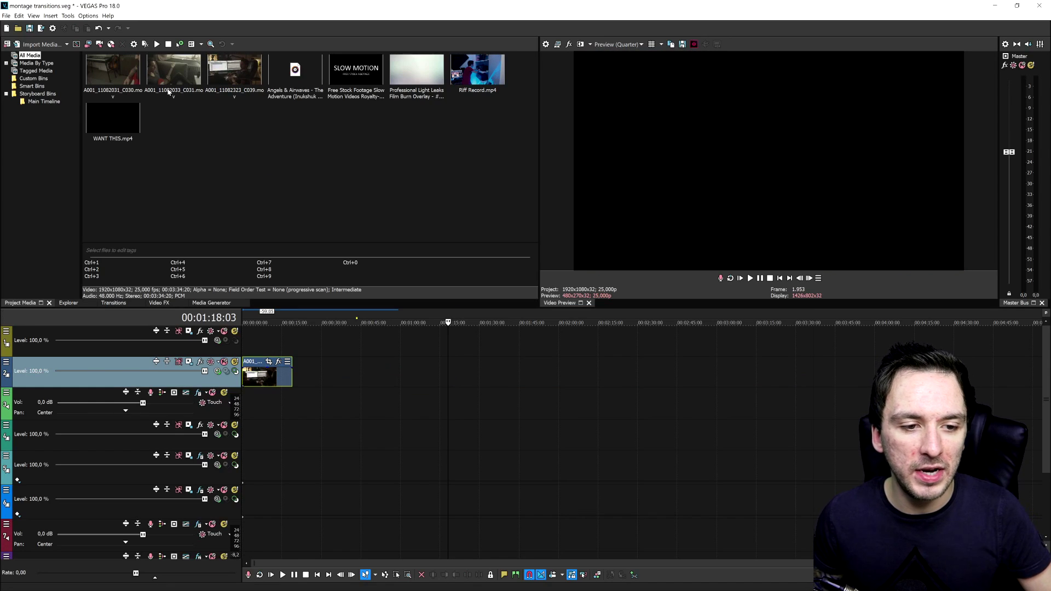
# - Add the A001_11082033_C031 clip behind the first clip on the same video track and delete its audio event
pyautogui.moveTo(174, 71); pyautogui.dragTo(323, 378)
pyautogui.click(382, 410)
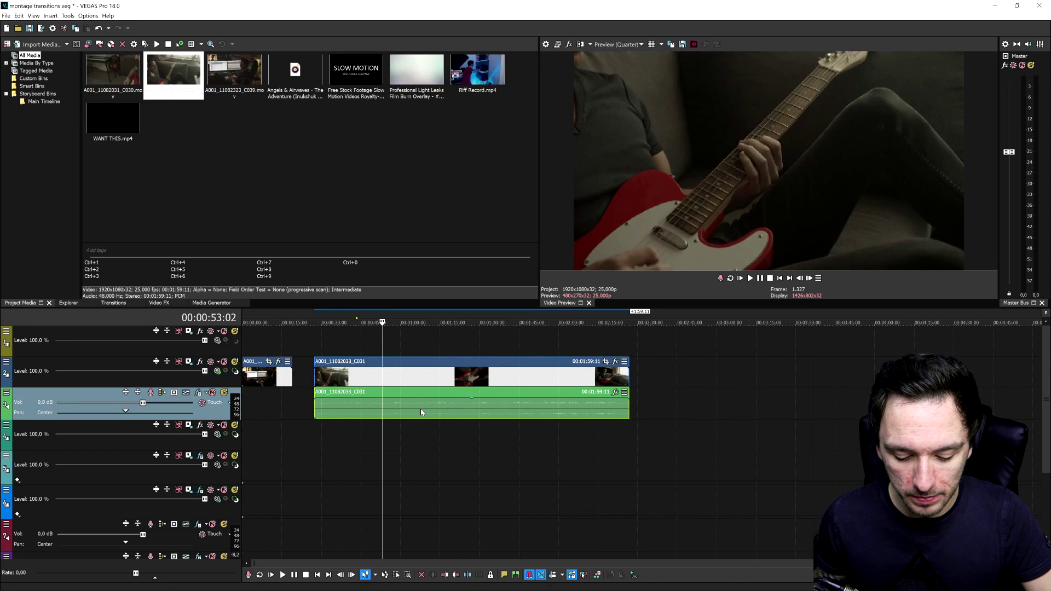
pyautogui.click(421, 404)
pyautogui.click(434, 408)
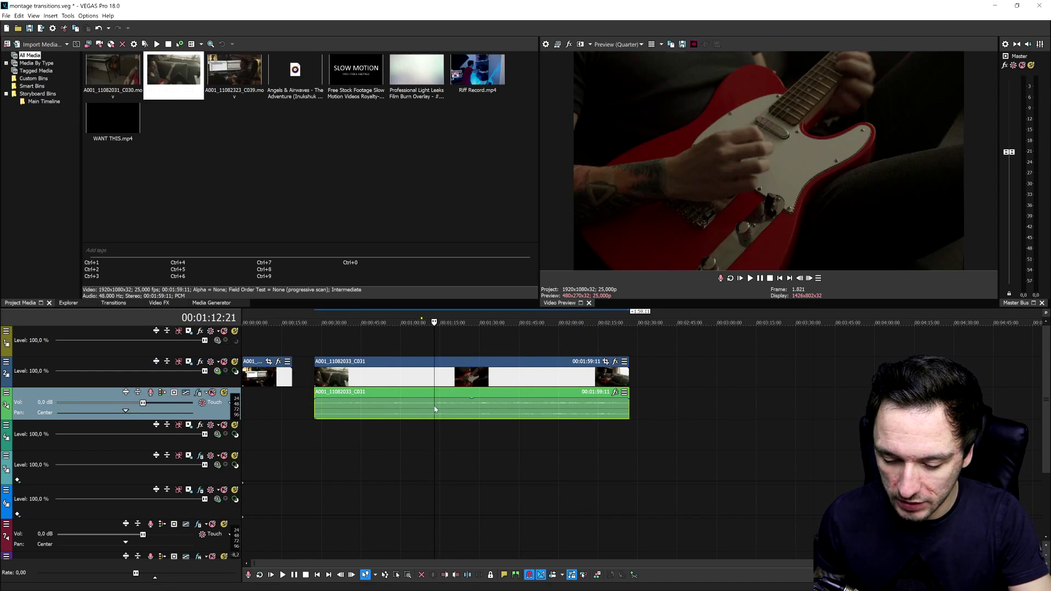
pyautogui.press('Delete')
# - Split the A001_11082033_C031 clip at 00:01:10:08 and again about 14 seconds further on, and delete the part after the second cut
pyautogui.click(427, 380)
pyautogui.press('s')
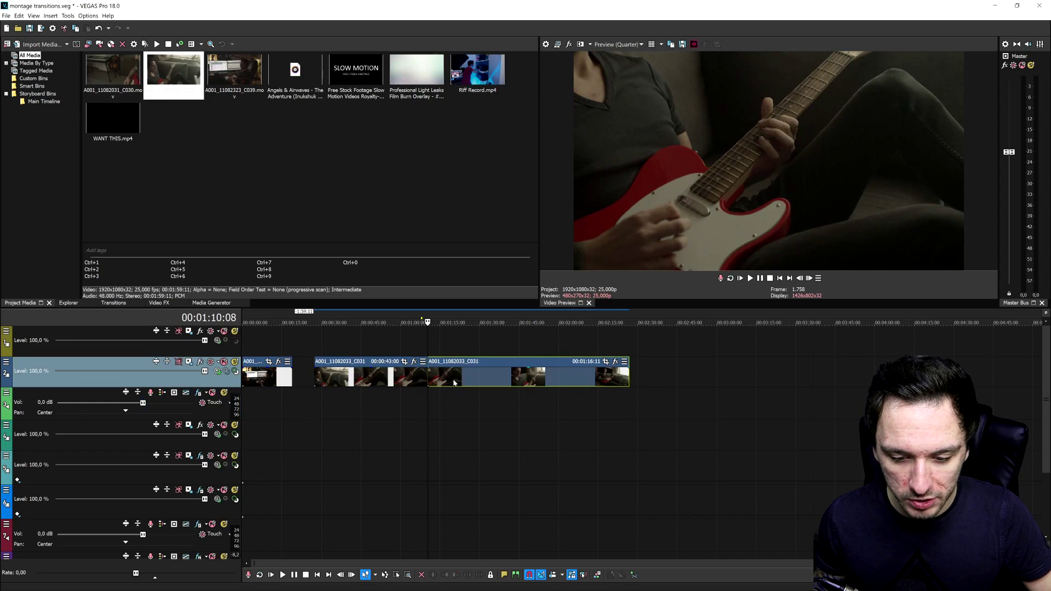
pyautogui.click(465, 378)
pyautogui.press('s')
pyautogui.click(474, 378)
pyautogui.press('Delete')
# - Delete the leading part of the A001_11082033_C031 clip and move the remaining piece flush against the end of the first clip
pyautogui.click(413, 376)
pyautogui.press('Delete')
pyautogui.moveTo(444, 377); pyautogui.dragTo(310, 377)
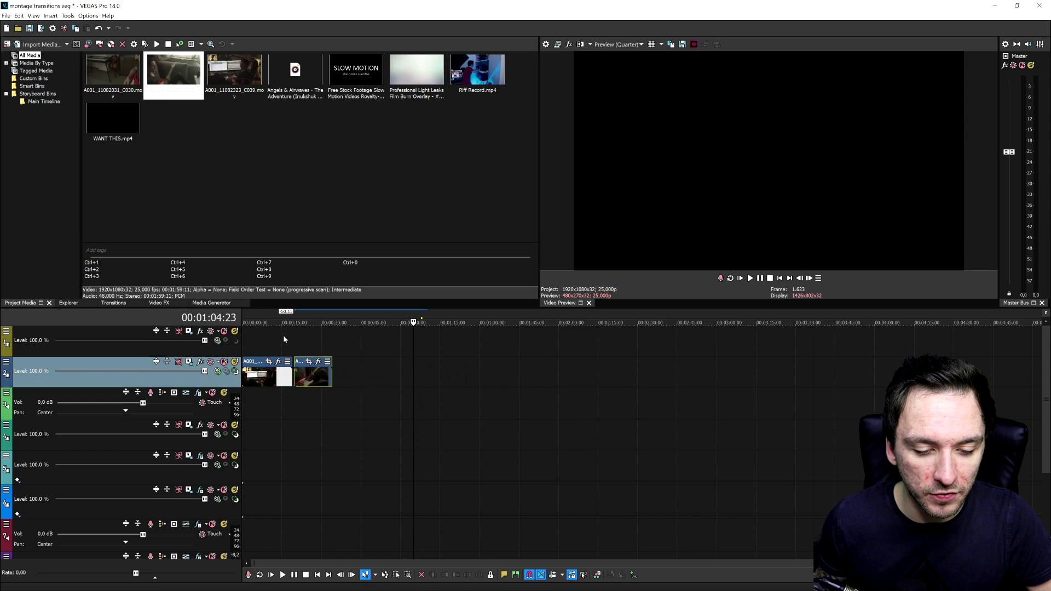
pyautogui.click(283, 338)
pyautogui.scroll(6, 516, 392)
pyautogui.moveTo(842, 385); pyautogui.dragTo(818, 384)
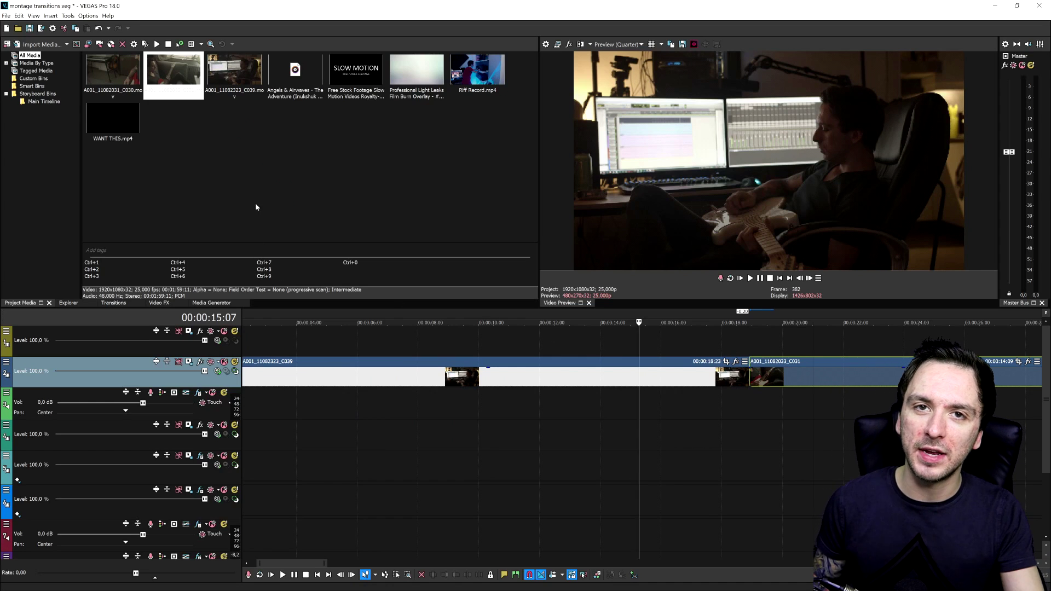
pyautogui.scroll(-5, 632, 338)
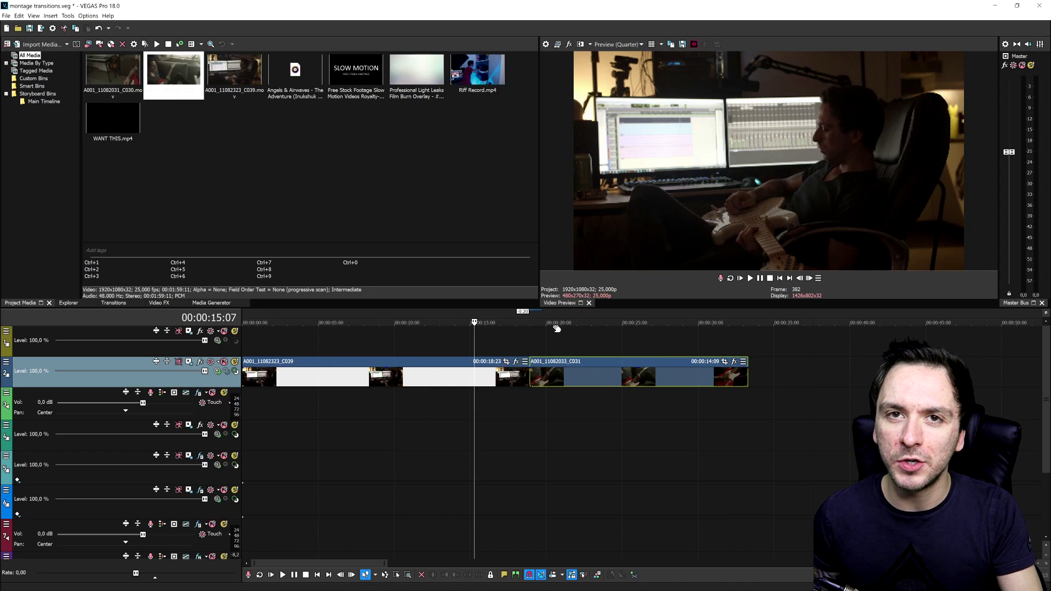
pyautogui.scroll(2, 559, 332)
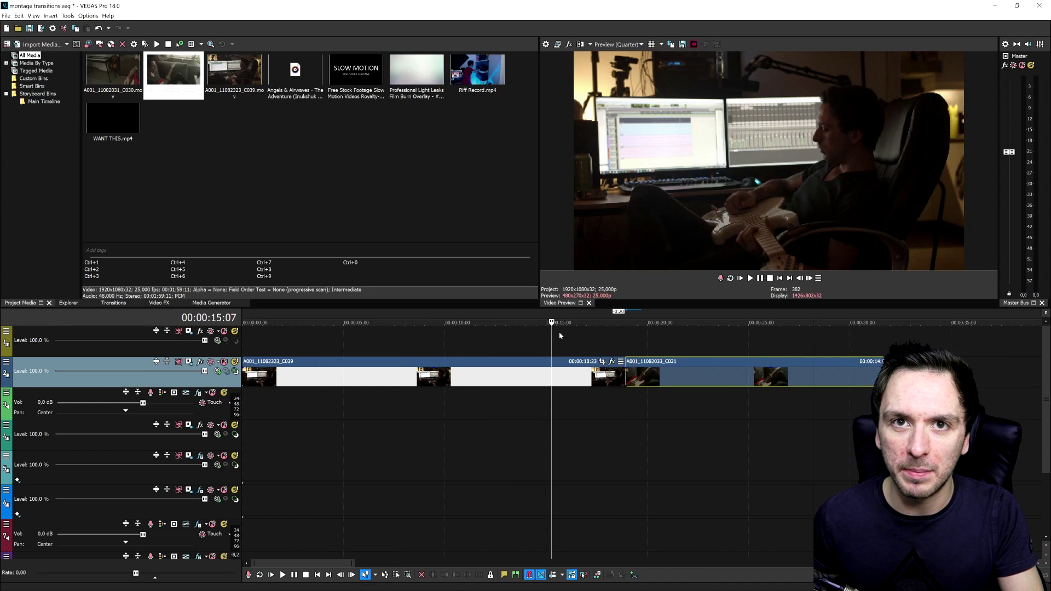
pyautogui.click(611, 379)
pyautogui.scroll(4, 610, 379)
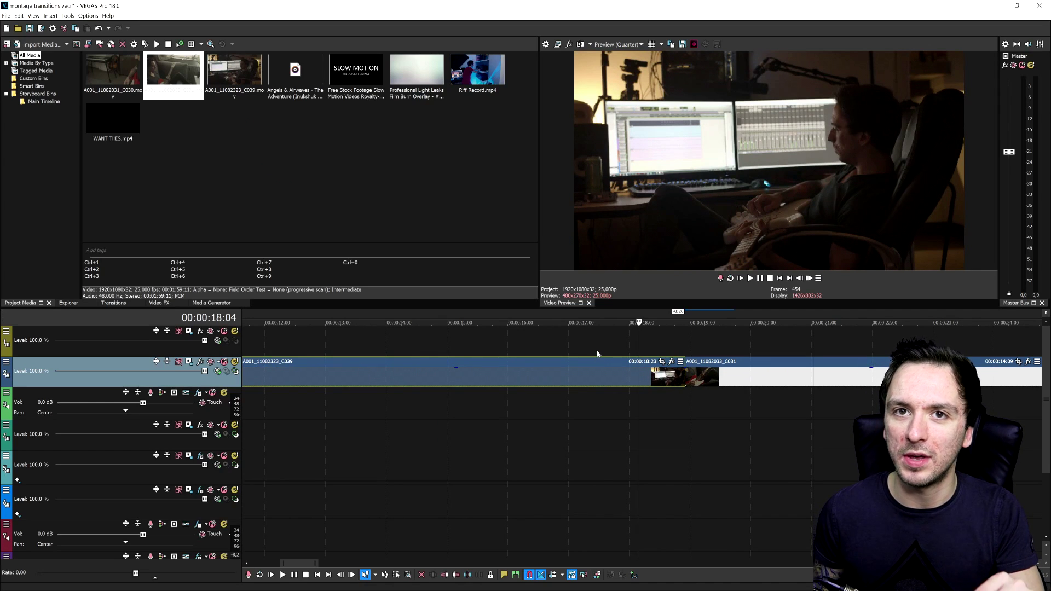
pyautogui.scroll(-4, 427, 375)
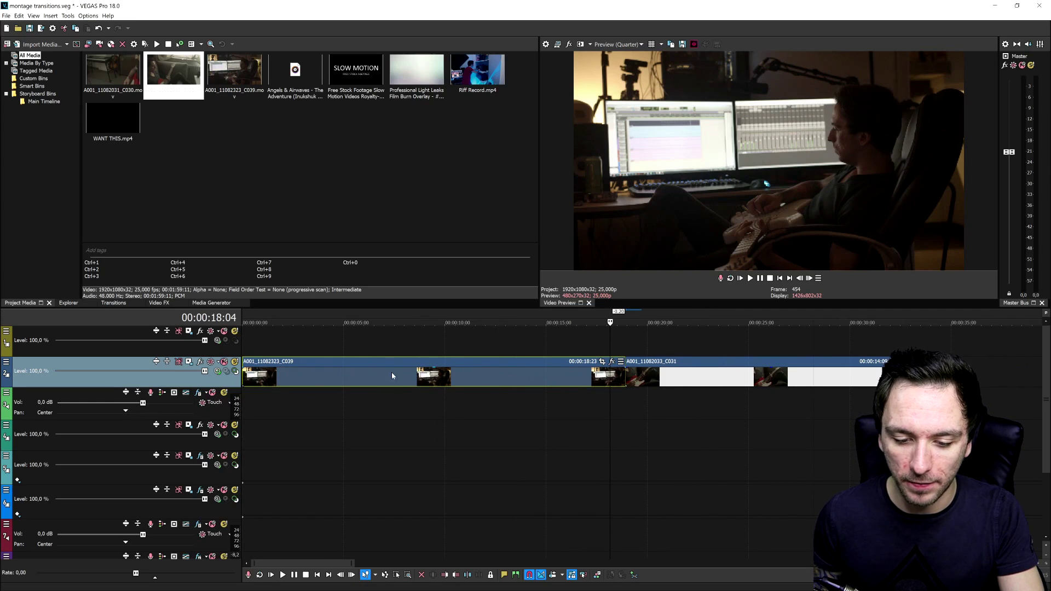
# - Place the playhead exactly on the cut between the two clips at 00:00:18:23
pyautogui.scroll(3, 696, 384)
pyautogui.click(703, 384)
pyautogui.scroll(-1, 702, 384)
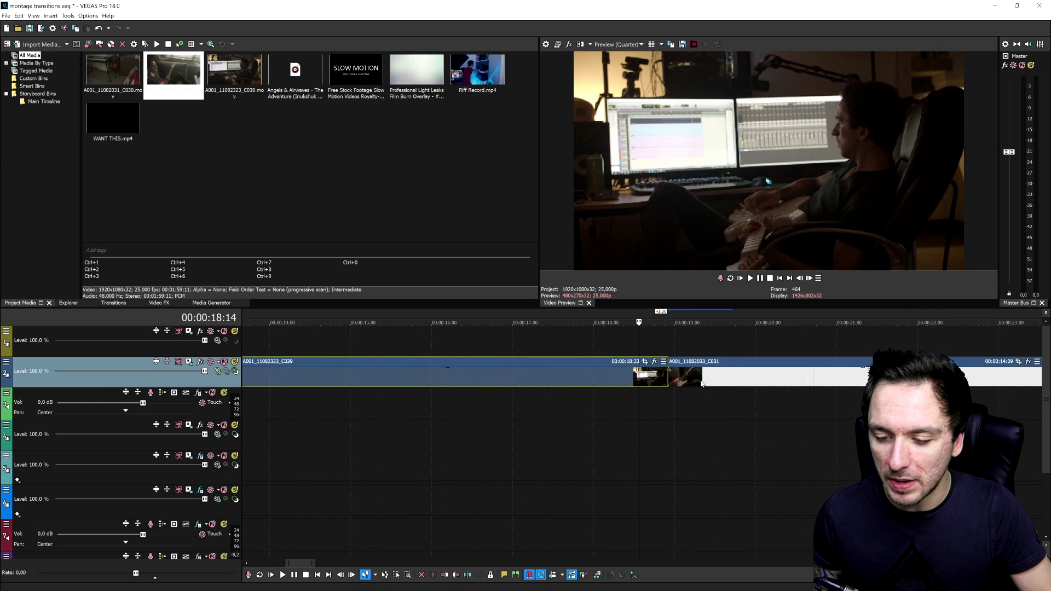
pyautogui.click(666, 376)
pyautogui.press('Right')
pyautogui.press('Left')
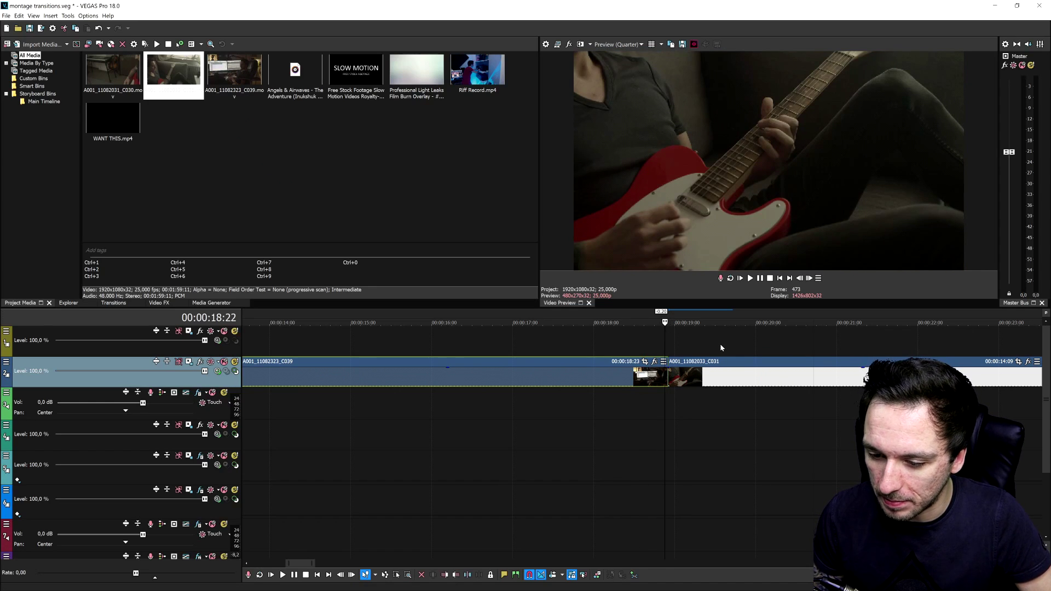
pyautogui.scroll(5, 722, 348)
pyautogui.click(689, 373)
pyautogui.scroll(-2, 688, 374)
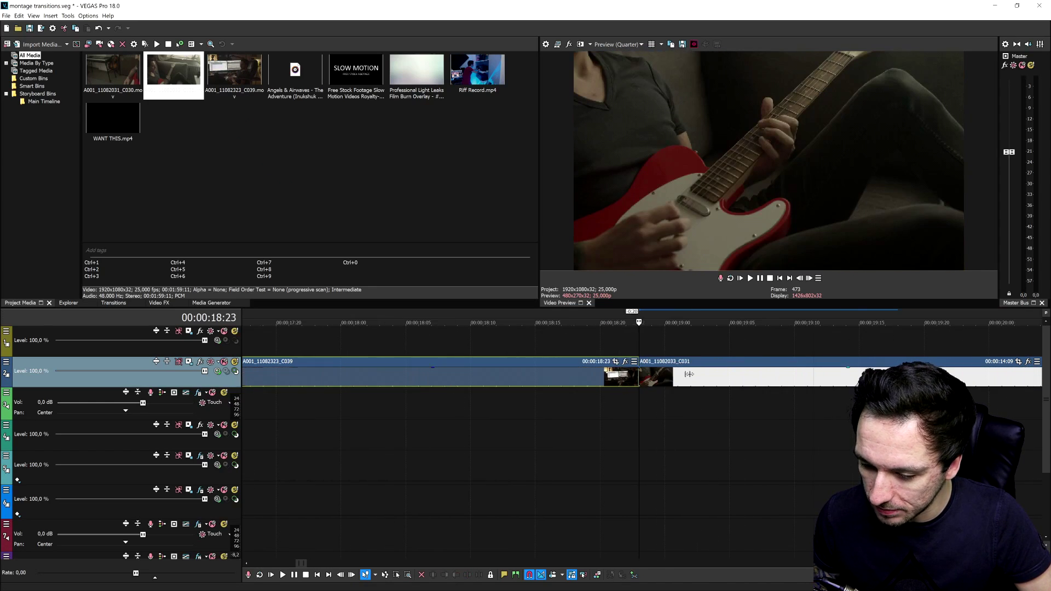
pyautogui.scroll(-2, 683, 376)
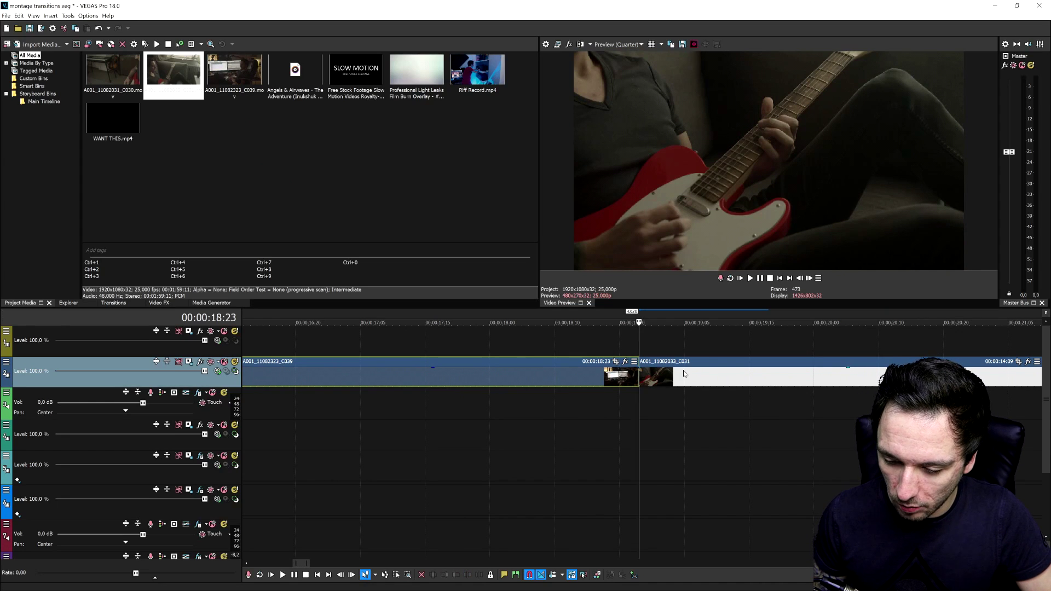
# - Split the first clip five frames before its end, at 00:00:18:18
pyautogui.press('Left')
pyautogui.press('Left')
pyautogui.press('Left')
pyautogui.press('Left')
pyautogui.press('Left')
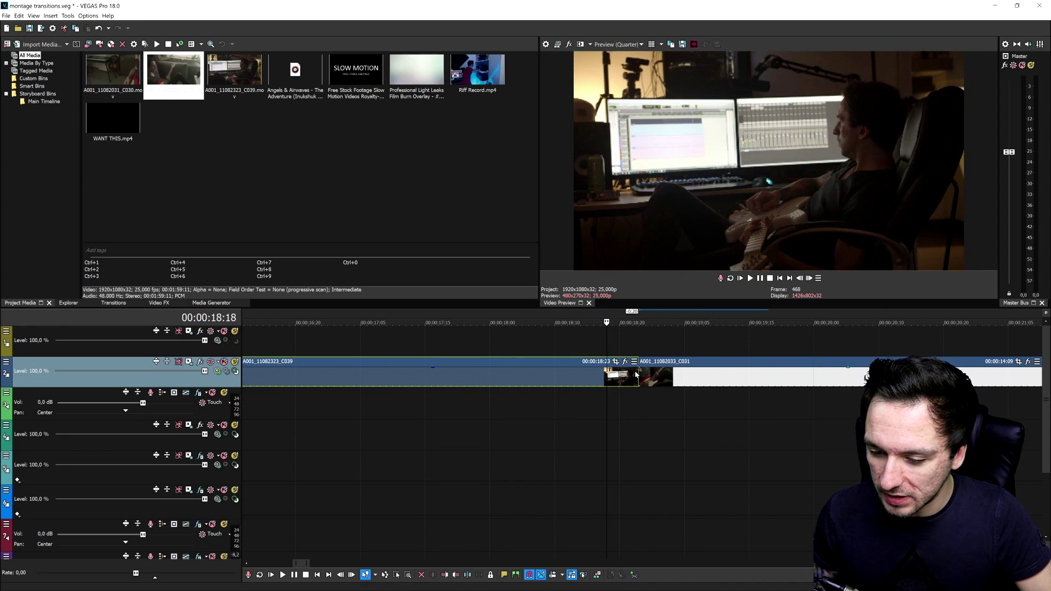
pyautogui.press('s')
# - Split the second clip five frames after its start, at 00:00:19:03
pyautogui.click(643, 375)
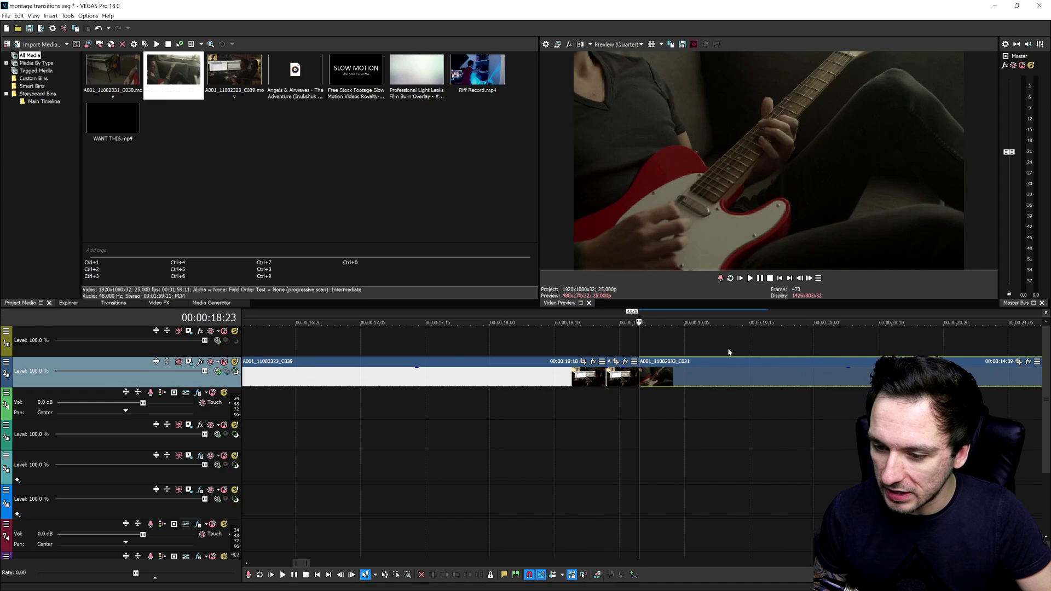
pyautogui.press('Right')
pyautogui.press('Right')
pyautogui.press('Right')
pyautogui.press('Right')
pyautogui.press('Right')
pyautogui.press('s')
pyautogui.scroll(1, 685, 389)
pyautogui.click(548, 370)
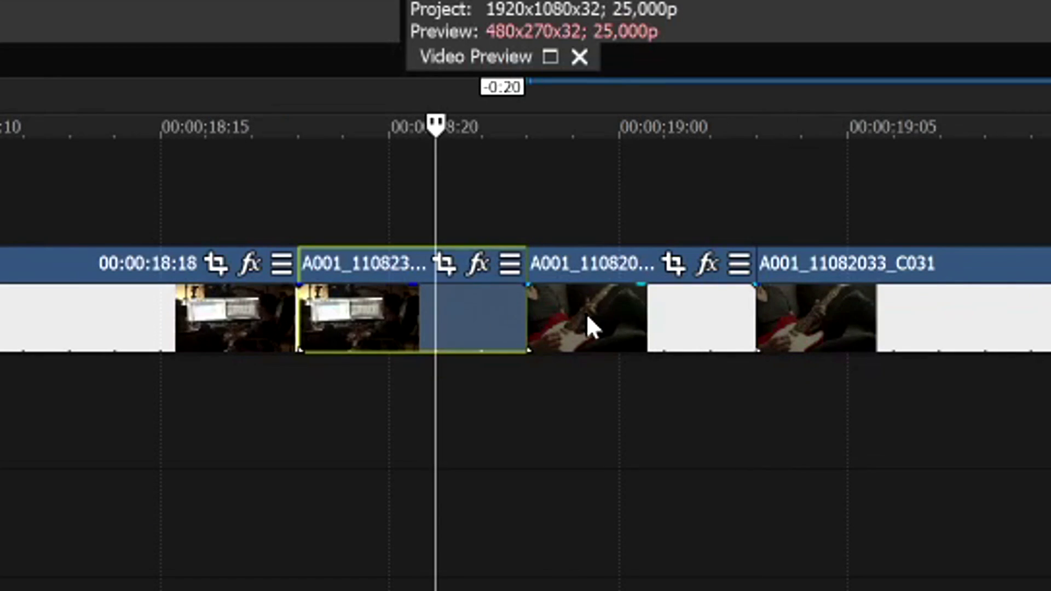
pyautogui.click(587, 376)
pyautogui.click(404, 331)
pyautogui.click(586, 329)
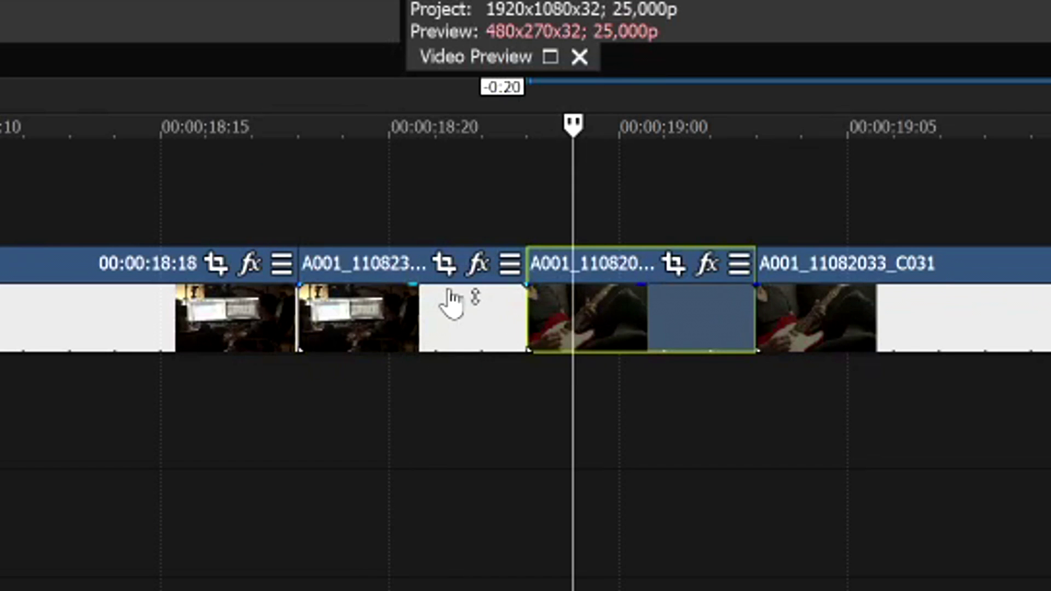
# - Apply the slide left A filter package to the five-frame piece just before the cut
pyautogui.click(403, 332)
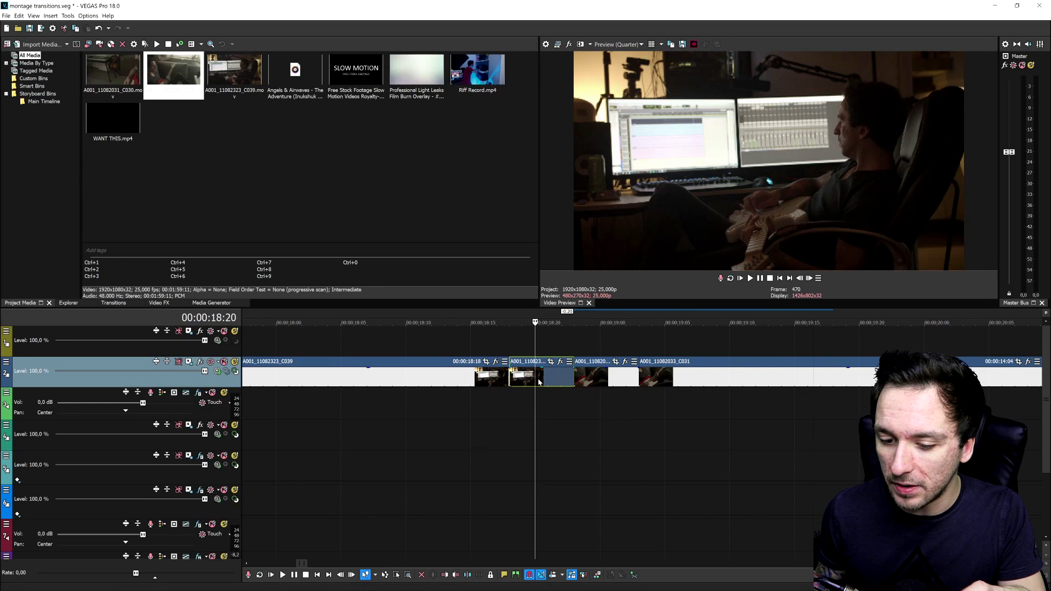
pyautogui.scroll(-3, 564, 383)
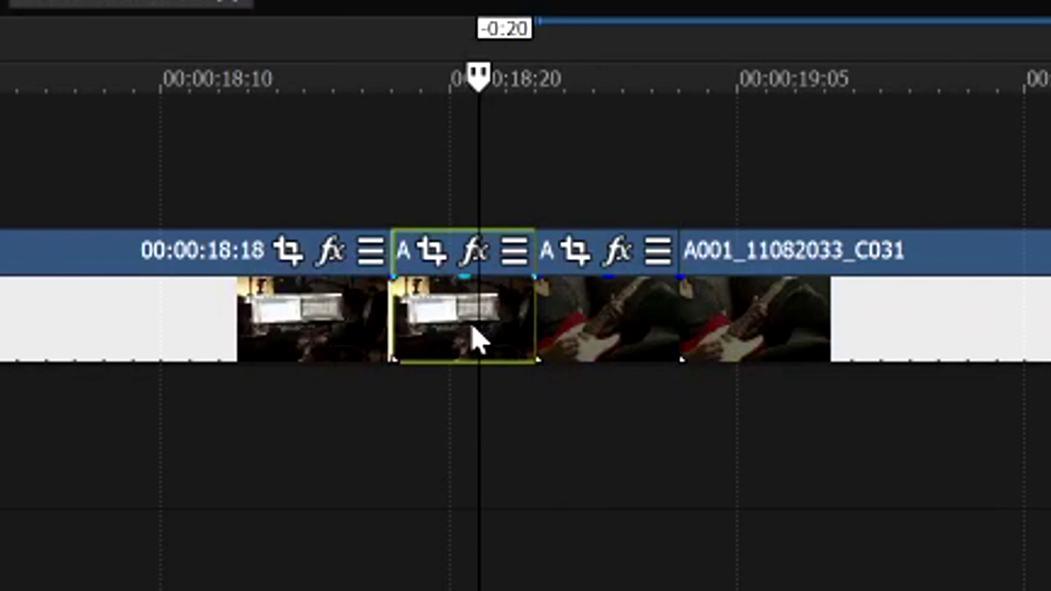
pyautogui.scroll(3, 646, 381)
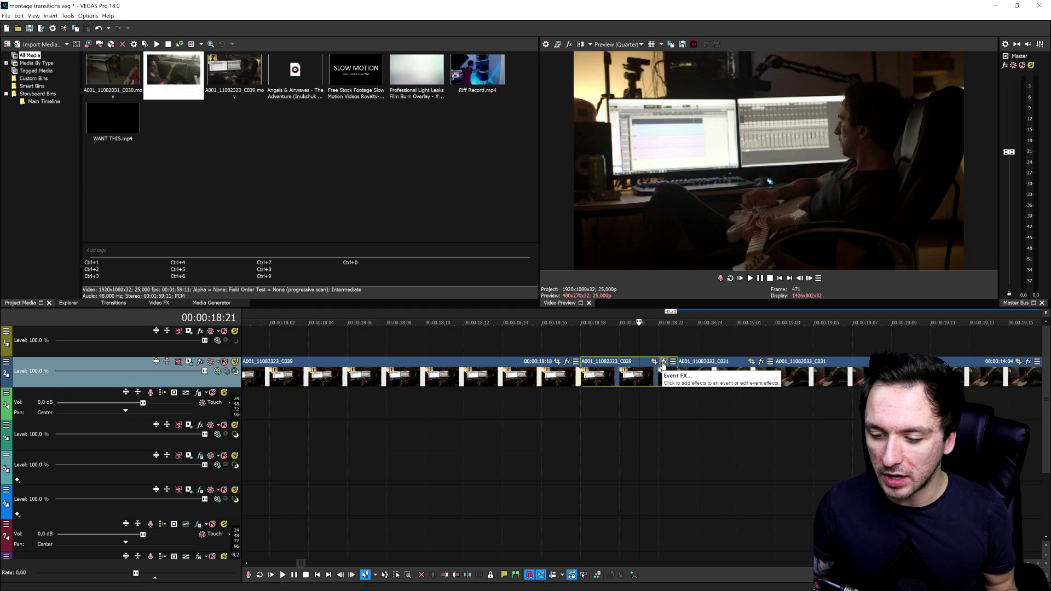
pyautogui.click(663, 363)
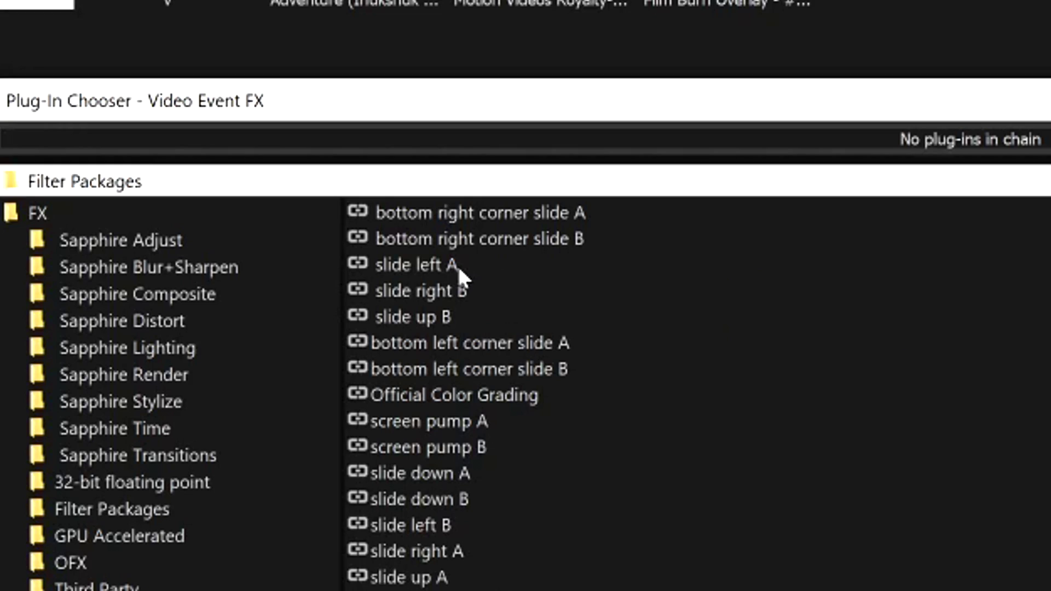
pyautogui.click(445, 262)
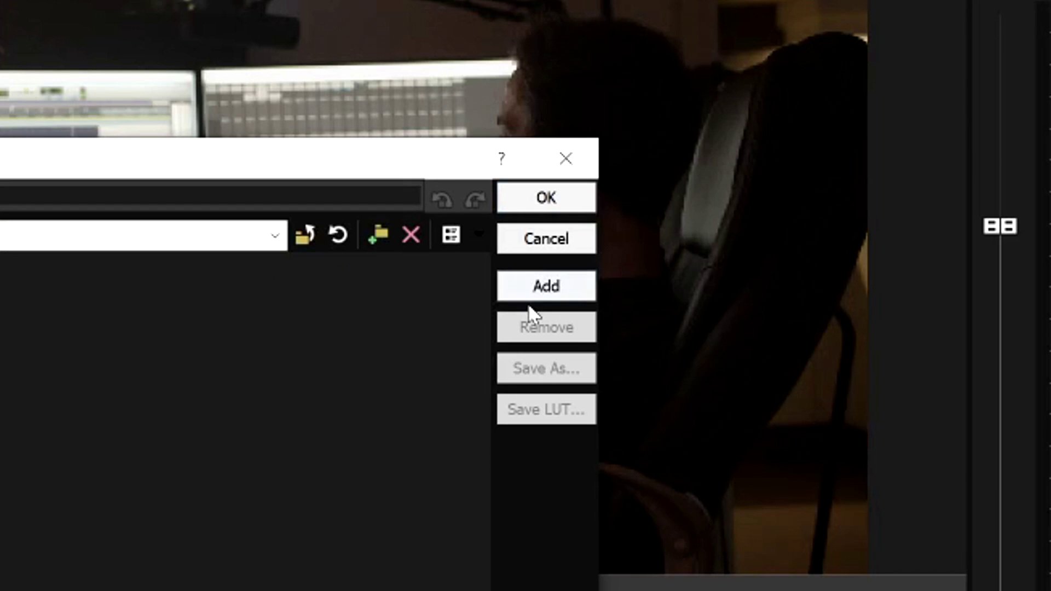
pyautogui.click(563, 290)
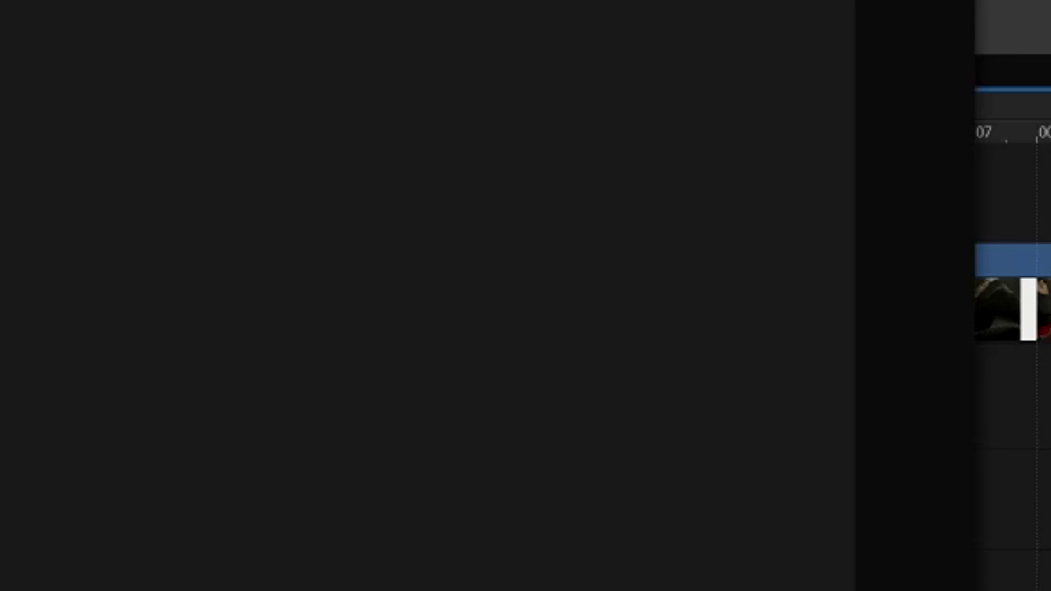
pyautogui.click(546, 197)
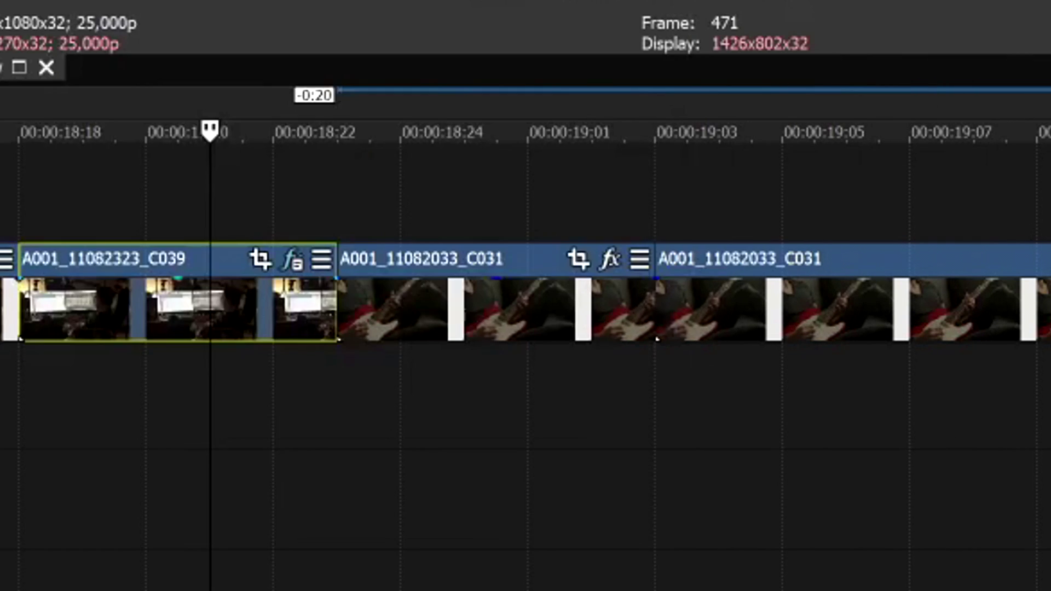
# - Apply the slide left B filter package to the five-frame piece just after the cut
pyautogui.click(527, 291)
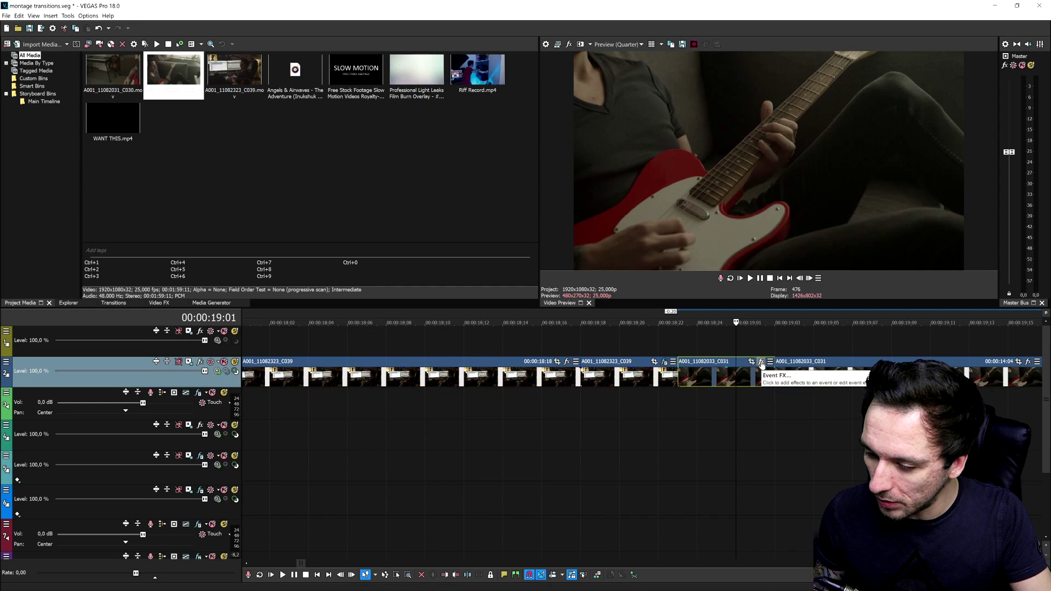
pyautogui.click(611, 261)
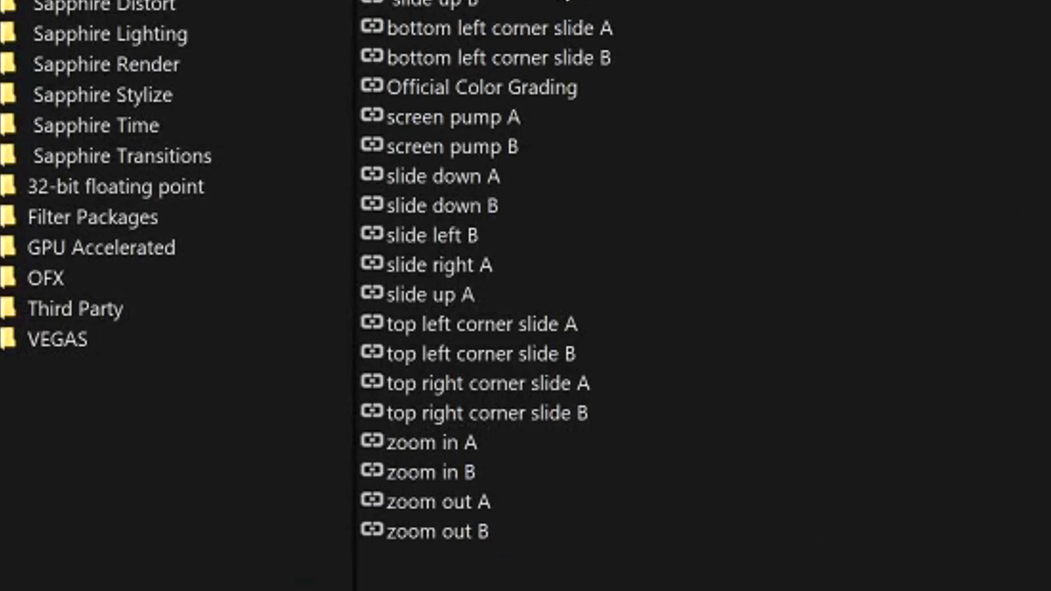
pyautogui.click(470, 241)
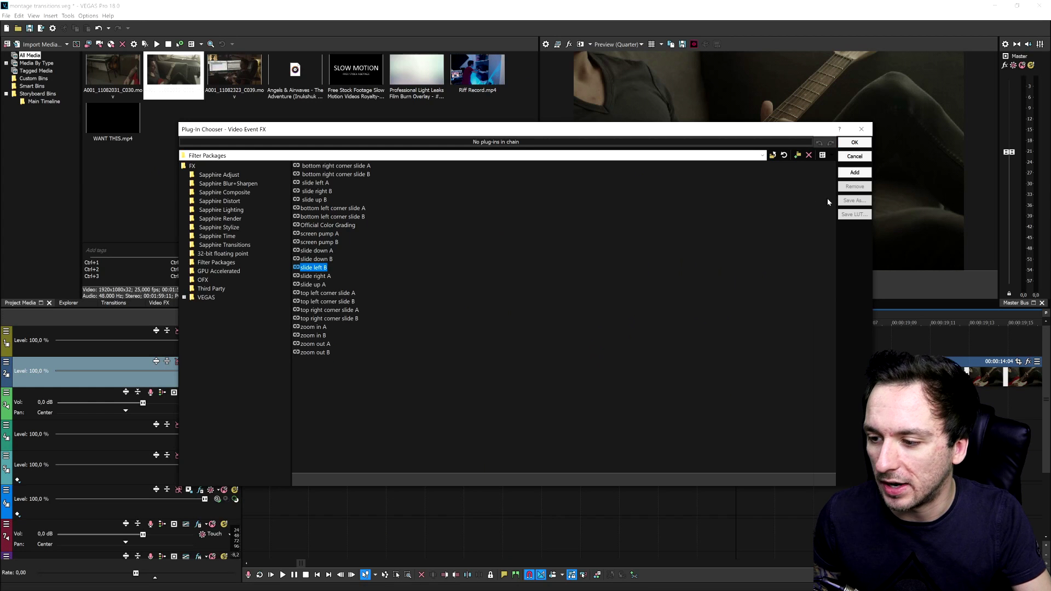
pyautogui.click(849, 173)
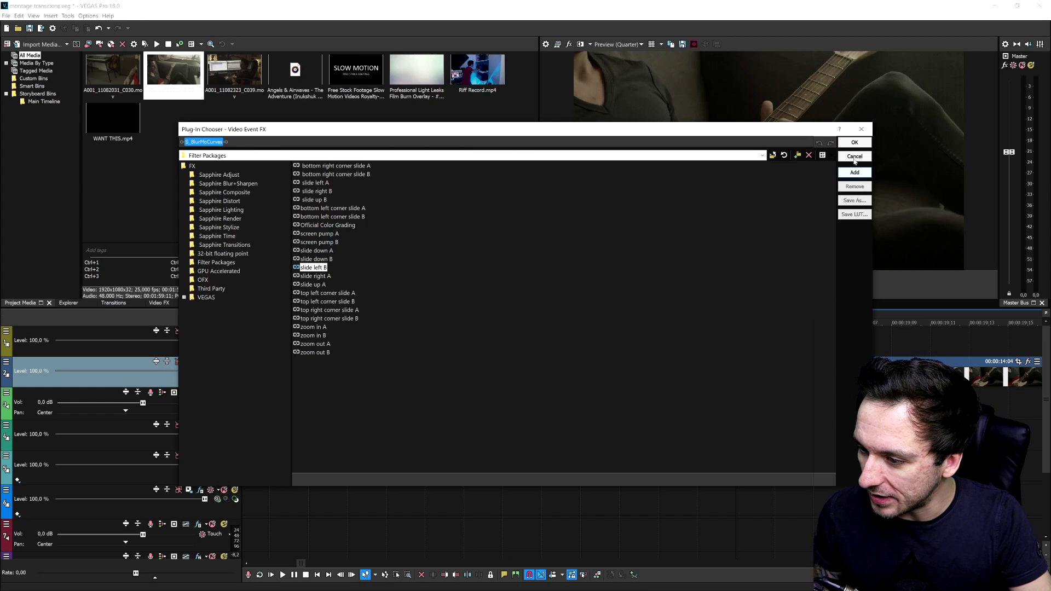
pyautogui.click(848, 145)
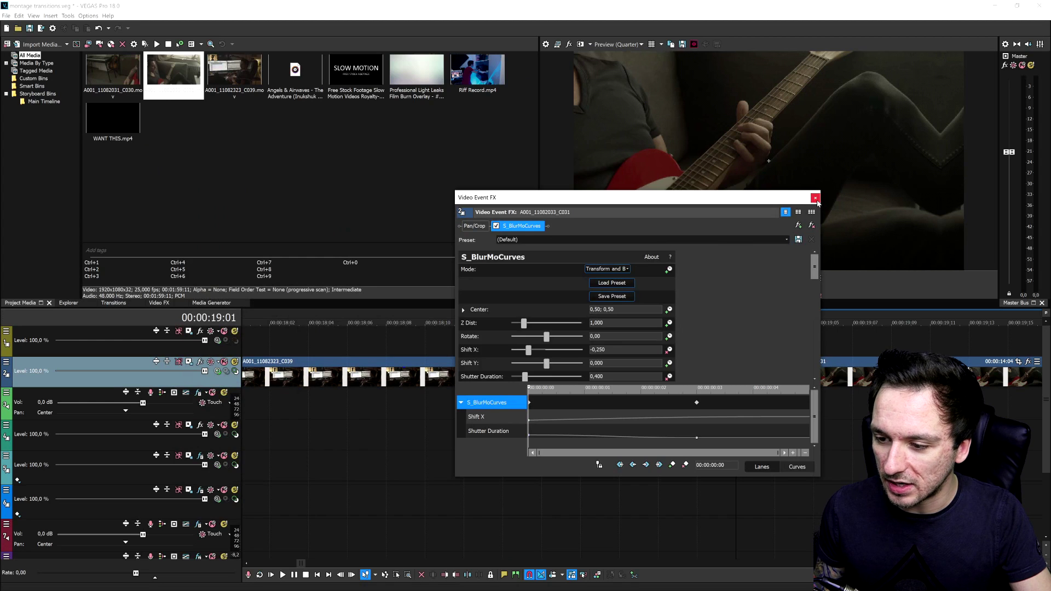
pyautogui.click(815, 198)
# - Play back the slide transition from a point before the cut
pyautogui.scroll(-3, 538, 365)
pyautogui.click(498, 348)
pyautogui.scroll(-1, 498, 348)
pyautogui.click(574, 348)
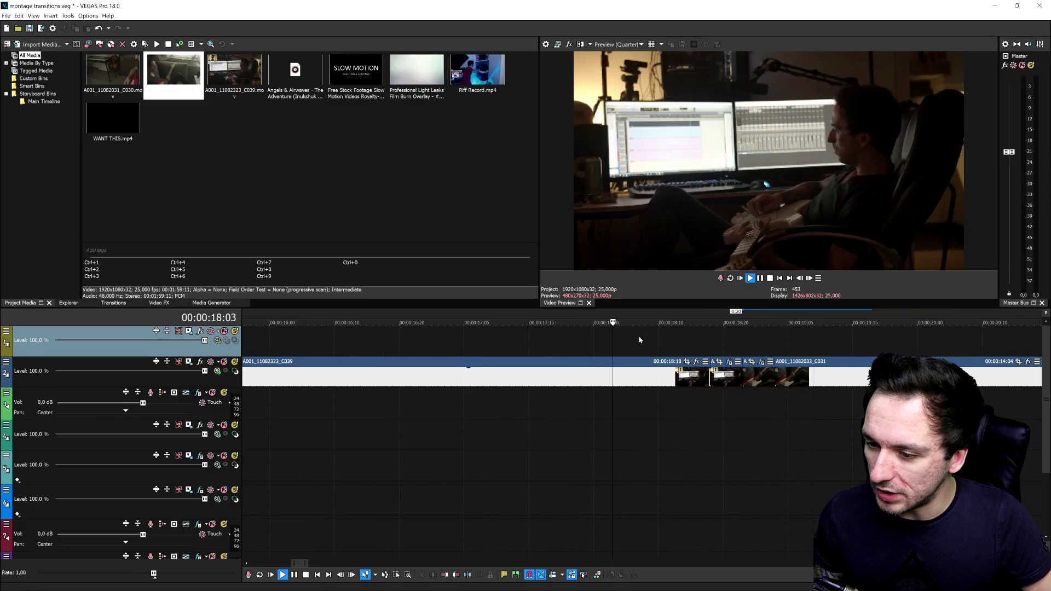
# - Step frame by frame around the start of the first five-frame piece to examine its slide motion
pyautogui.click(695, 346)
pyautogui.press('Right')
pyautogui.press('Right')
pyautogui.press('Right')
pyautogui.press('Right')
pyautogui.press('Right')
pyautogui.press('Right')
pyautogui.press('Right')
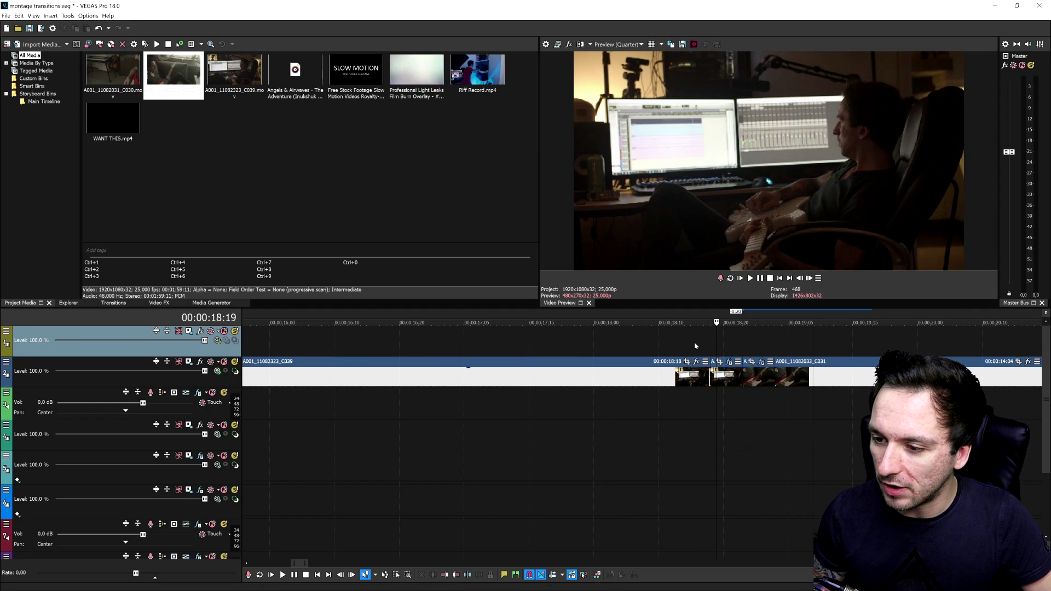
pyautogui.press('Left')
pyautogui.press('Left')
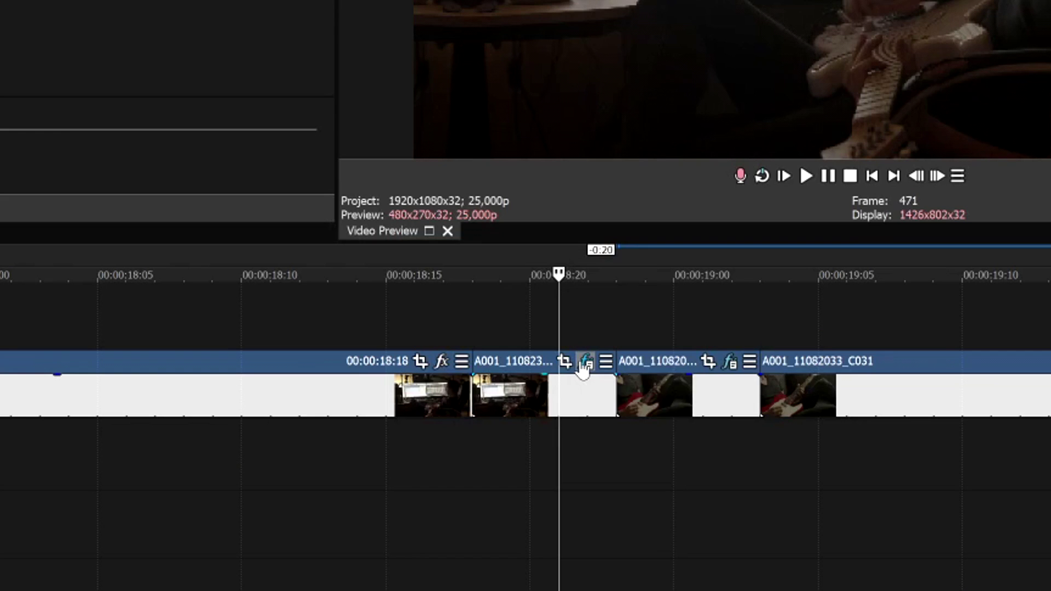
# - Move the second S_BlurMoCurves keyframe of the five-frame piece before the cut to 00:00:00:04
pyautogui.click(650, 362)
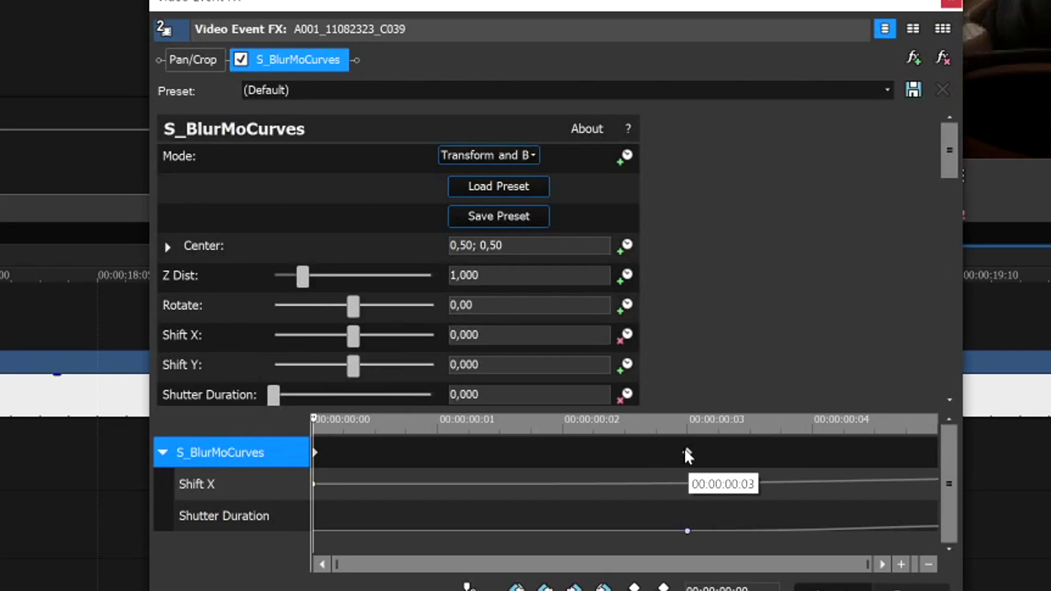
pyautogui.moveTo(686, 452); pyautogui.dragTo(852, 464)
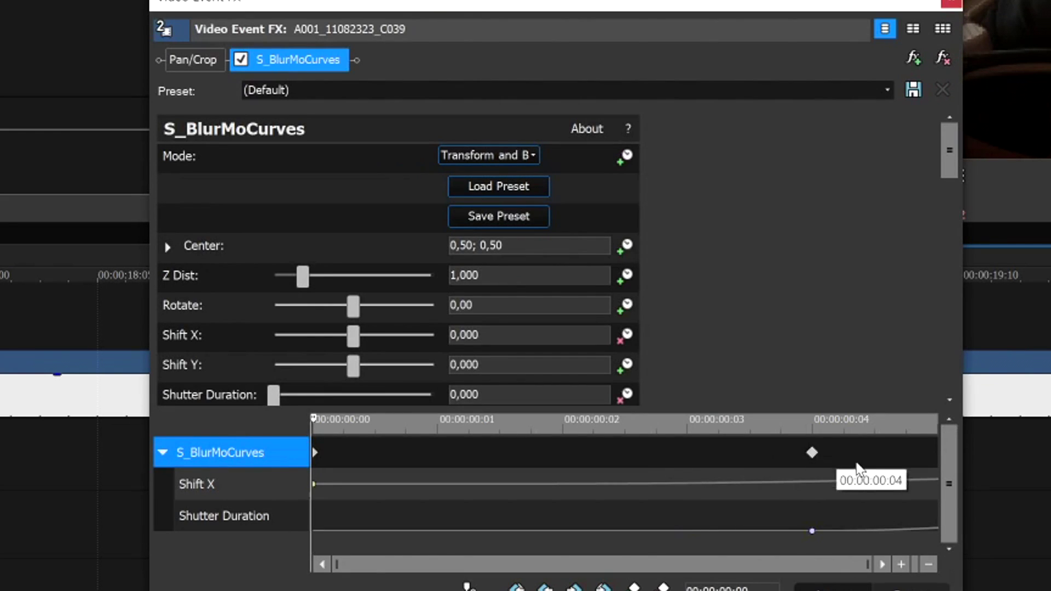
pyautogui.click(951, 2)
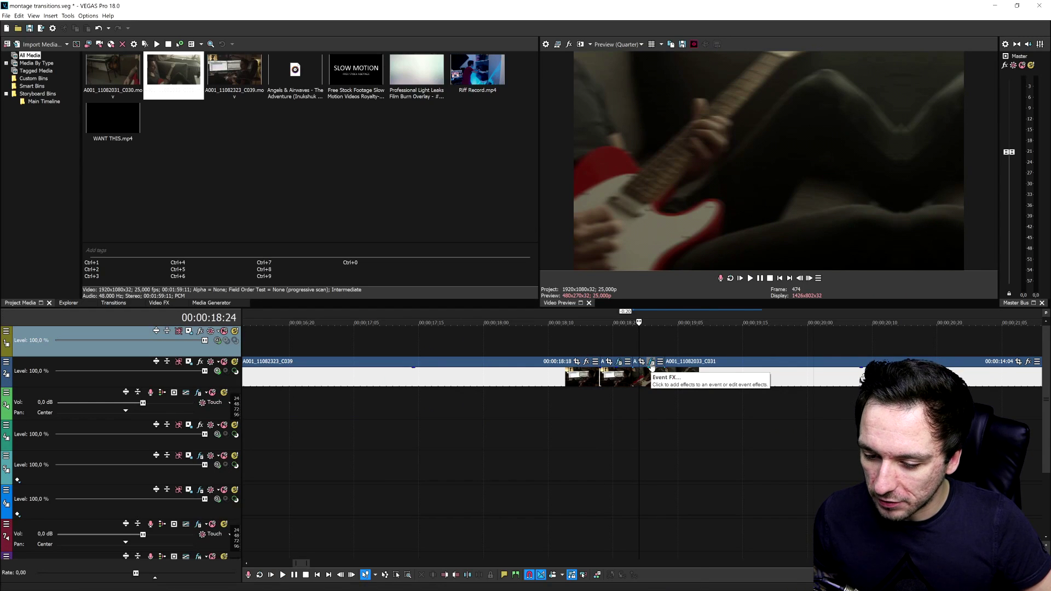
# - Move the second S_BlurMoCurves keyframe of the five-frame piece after the cut to the end of that piece
pyautogui.click(650, 362)
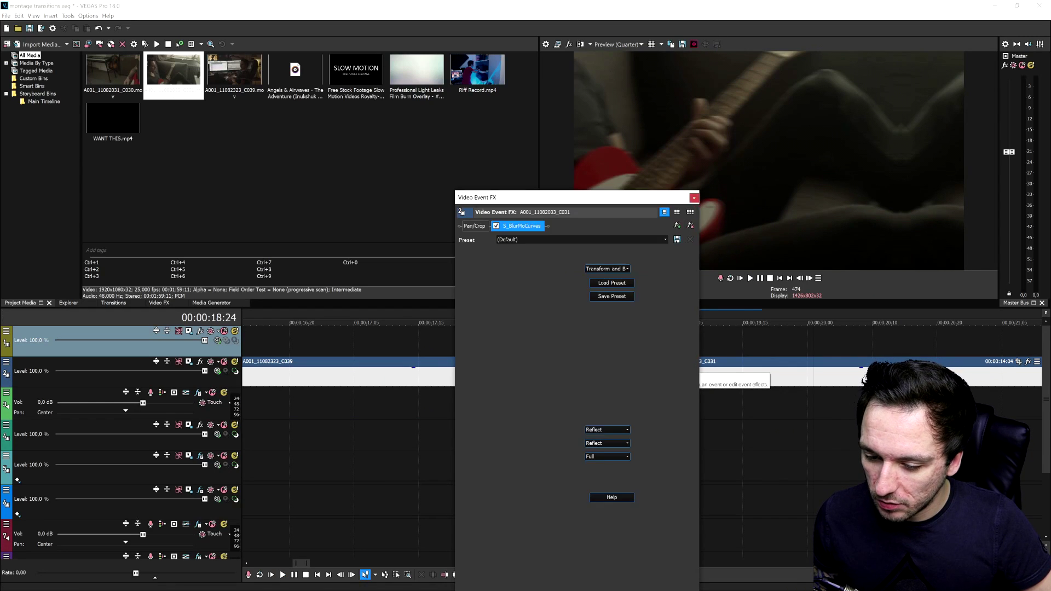
pyautogui.moveTo(615, 534); pyautogui.dragTo(710, 539)
pyautogui.click(694, 199)
# - Play the slide transition with its adjusted keyframes twice from before the cut
pyautogui.scroll(-5, 583, 344)
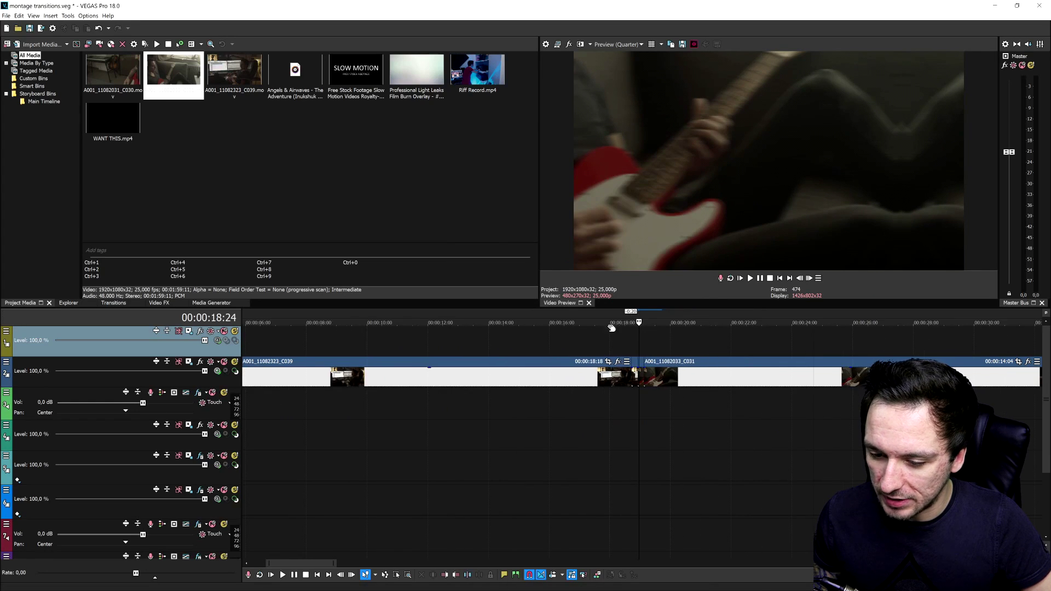
pyautogui.click(583, 343)
pyautogui.press('space')
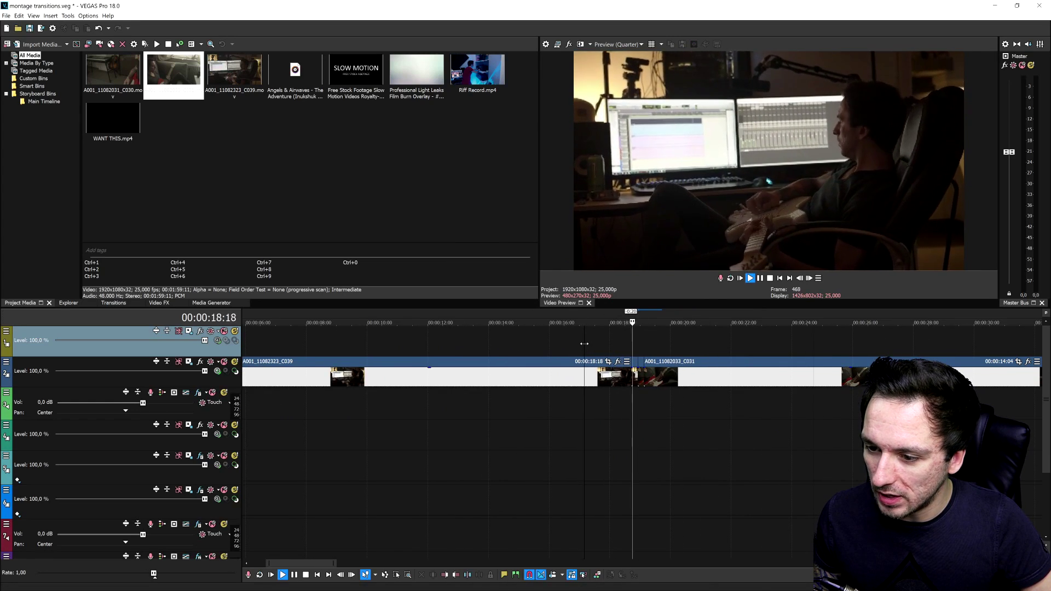
pyautogui.scroll(-3, 639, 357)
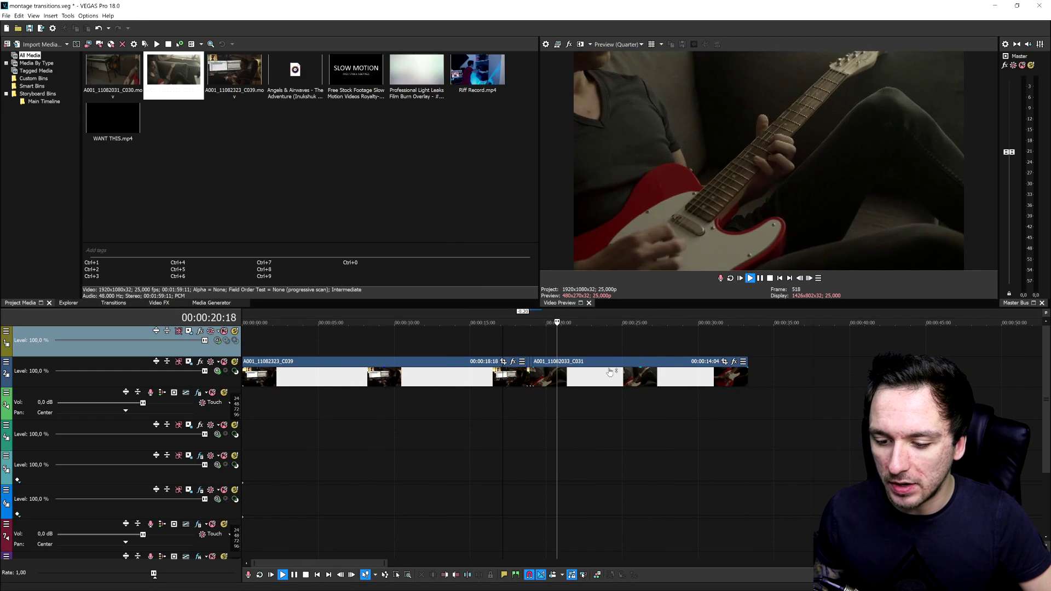
pyautogui.scroll(5, 639, 389)
pyautogui.press('space')
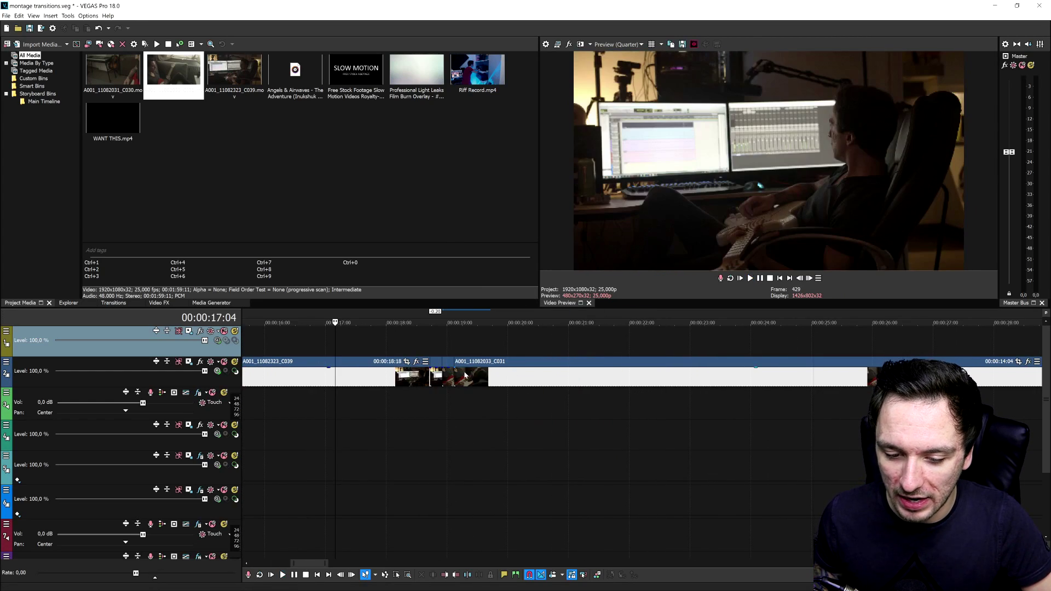
pyautogui.click(440, 375)
pyautogui.scroll(6, 680, 411)
pyautogui.click(644, 362)
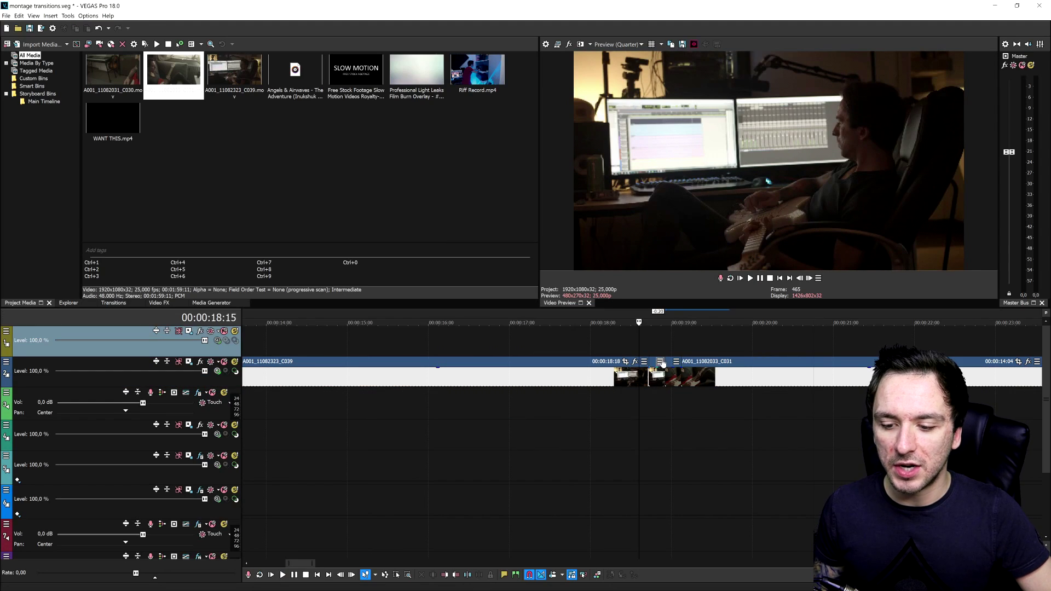
pyautogui.press('space')
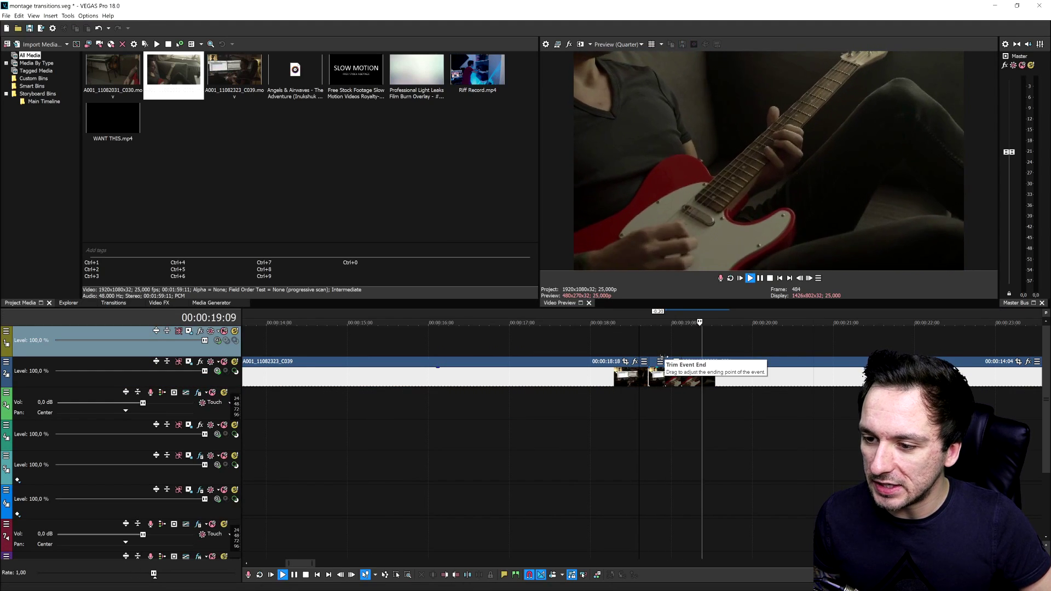
pyautogui.press('space')
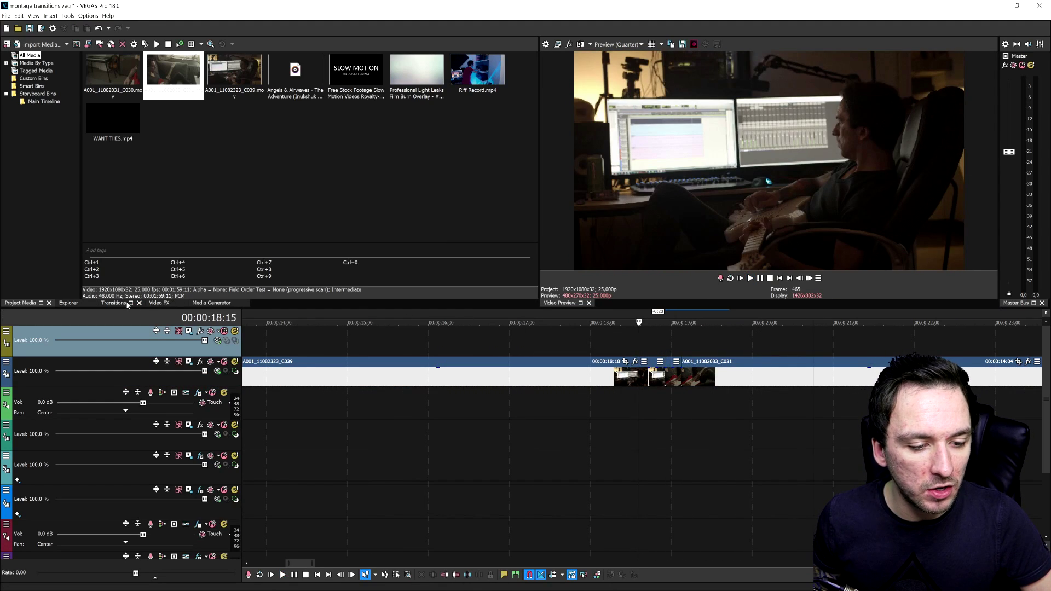
# - Apply the zoom in A filter package to the five-frame piece before the cut and zoom in B to the one after it
pyautogui.scroll(4, 609, 366)
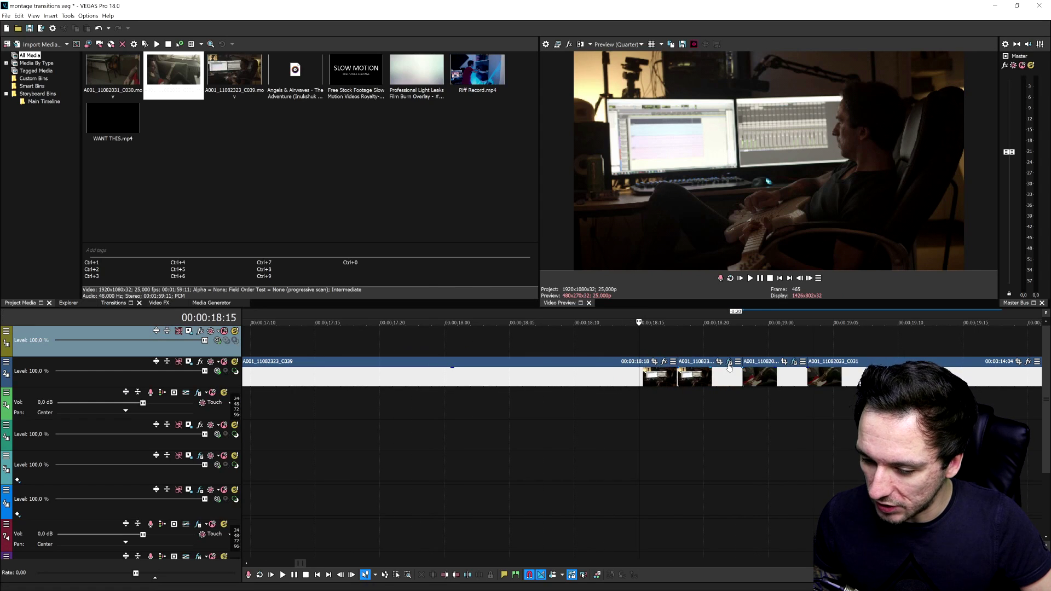
pyautogui.click(729, 362)
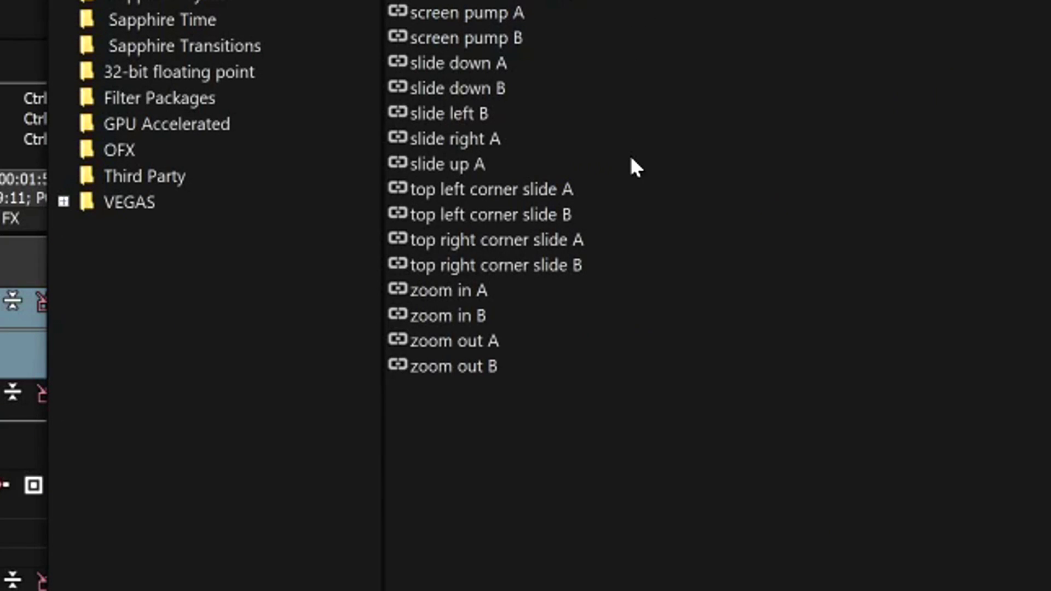
pyautogui.click(487, 294)
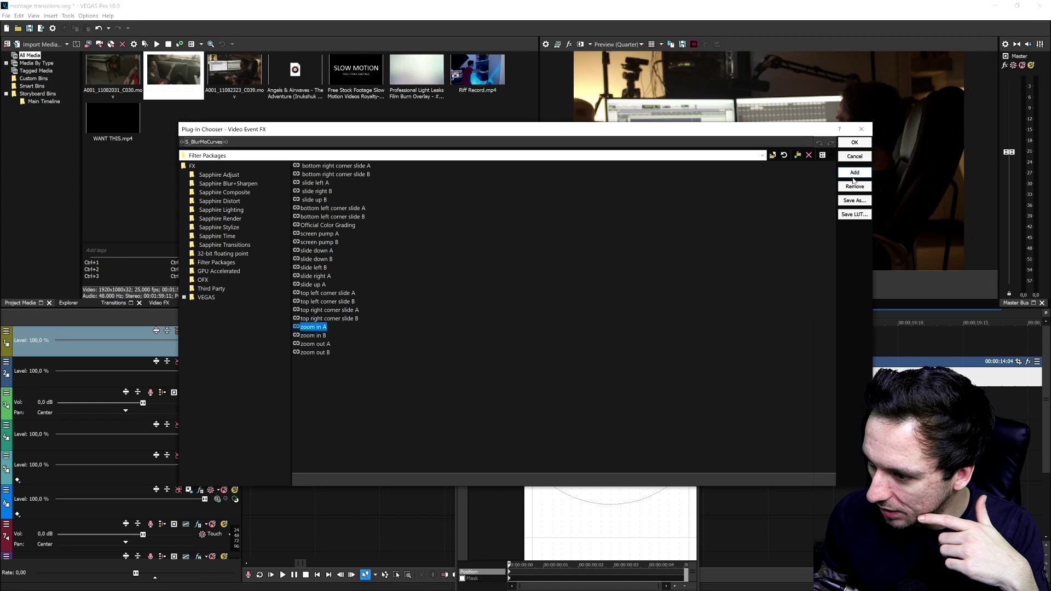
pyautogui.click(854, 172)
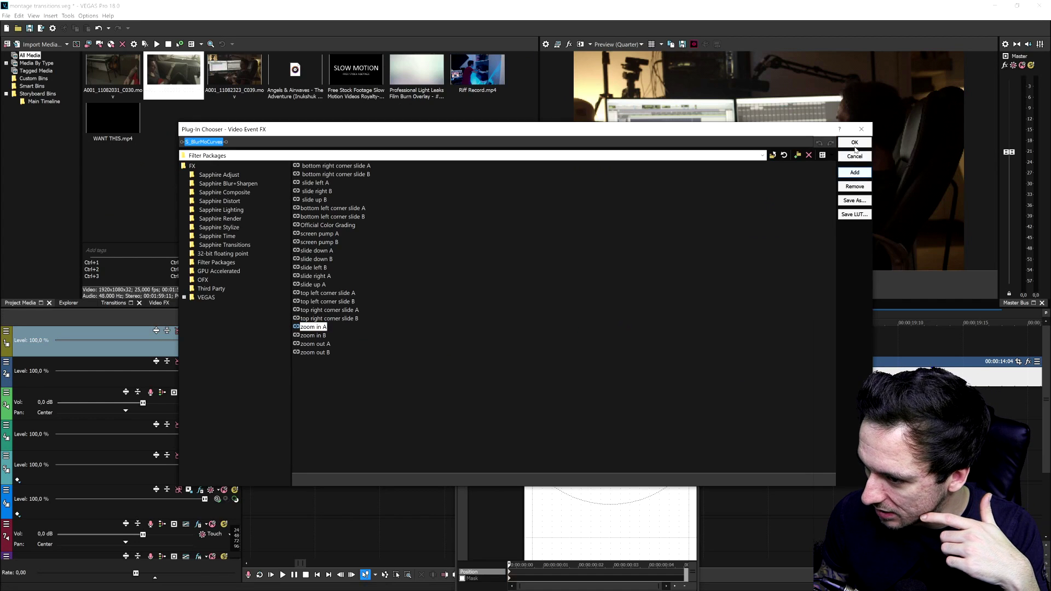
pyautogui.click(854, 143)
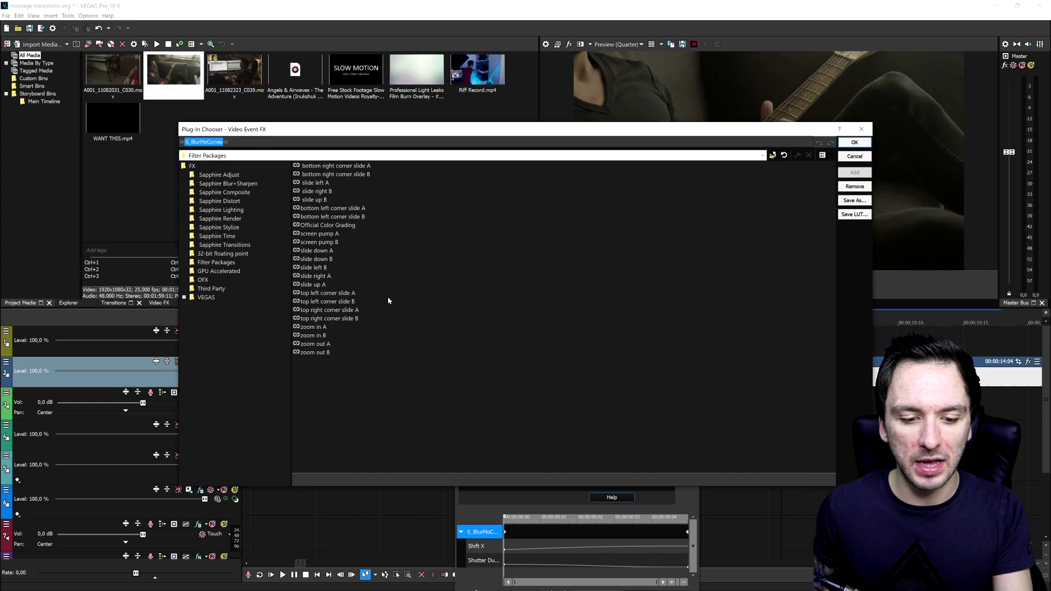
pyautogui.click(313, 335)
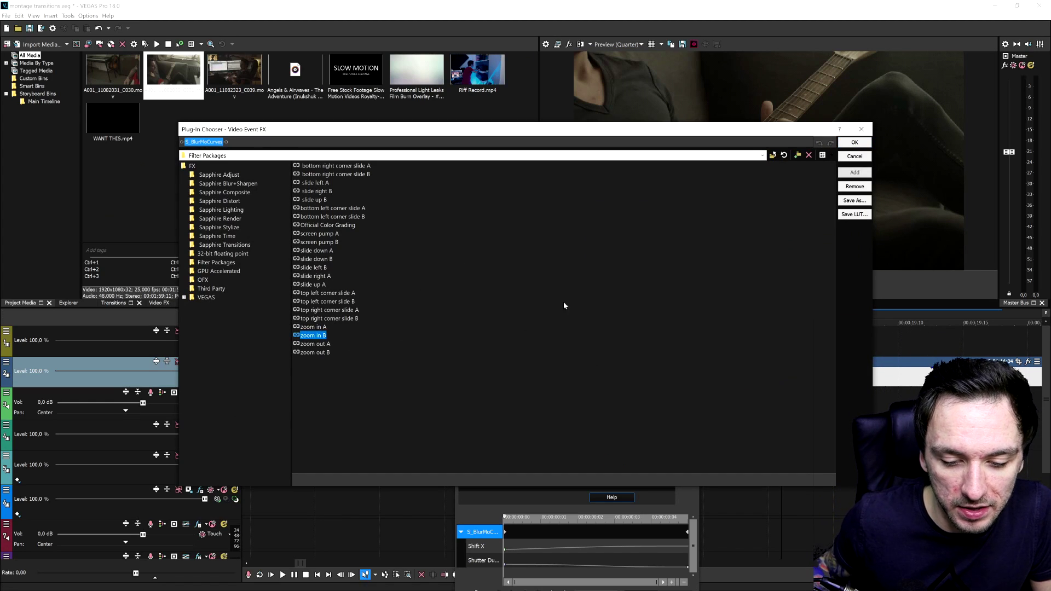
pyautogui.click(854, 143)
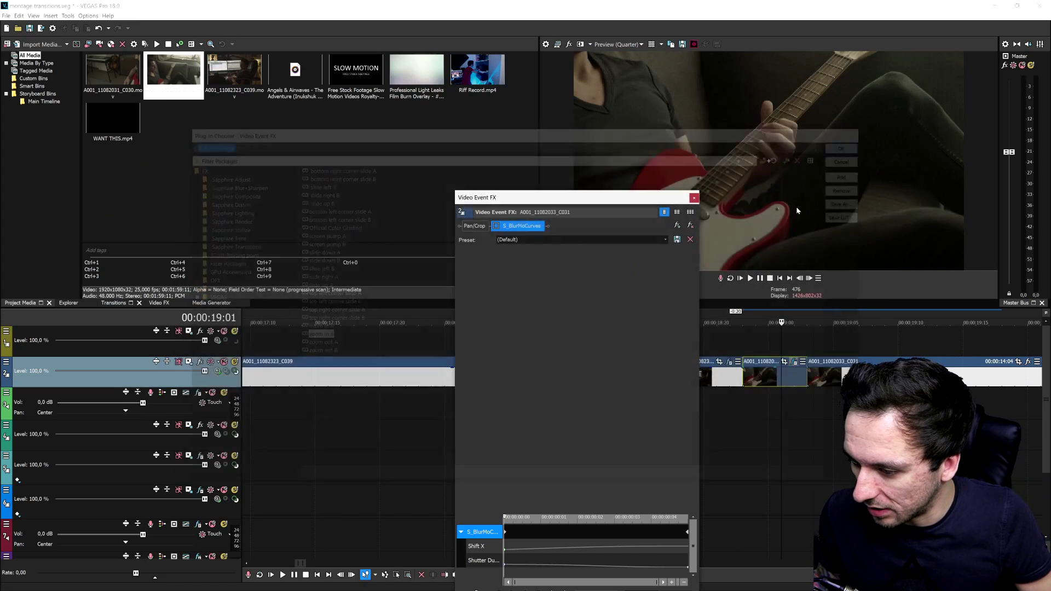
# - Close the event effects window and play the zoom transition from before the cut
pyautogui.click(694, 198)
pyautogui.click(534, 340)
pyautogui.press('space')
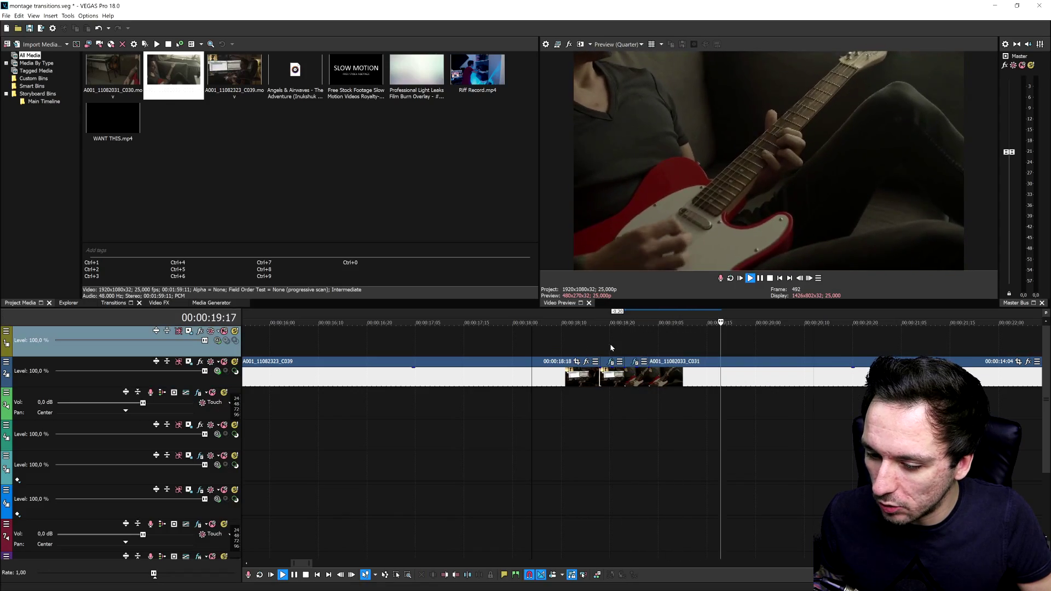
pyautogui.scroll(3, 684, 347)
pyautogui.scroll(-3, 684, 347)
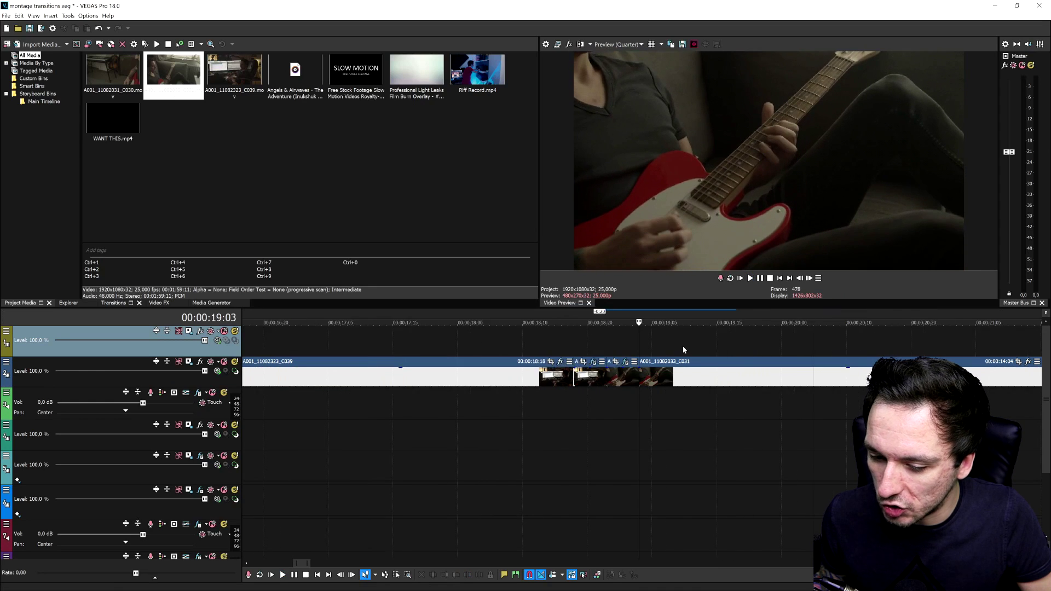
pyautogui.press('space')
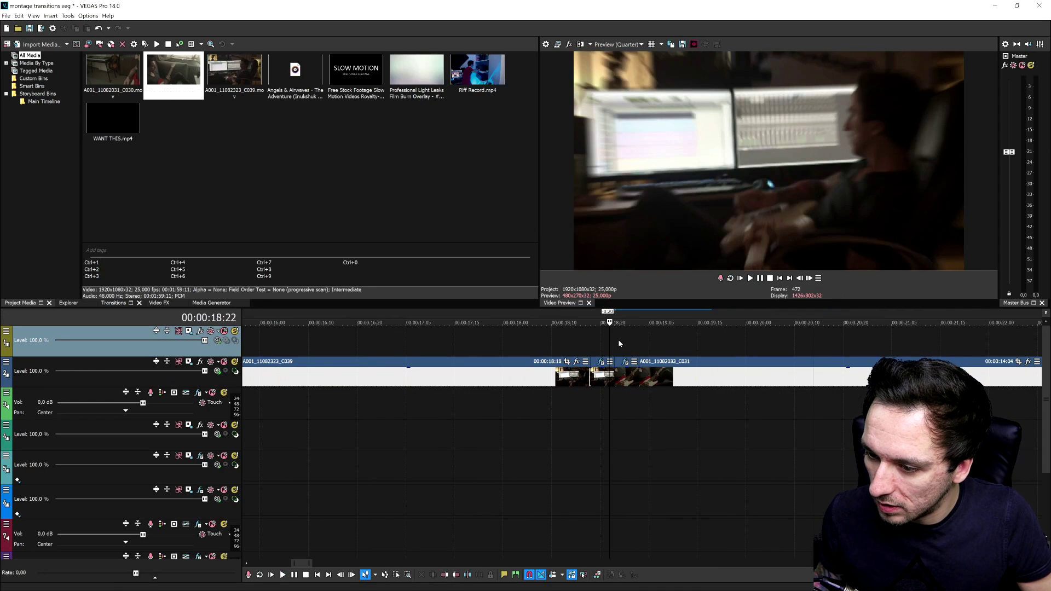
# - Move frame by frame back and forth across the cut to examine the zoom effect on both five-frame pieces
pyautogui.press('Right')
pyautogui.press('Right')
pyautogui.press('Right')
pyautogui.press('Right')
pyautogui.press('Right')
pyautogui.press('Right')
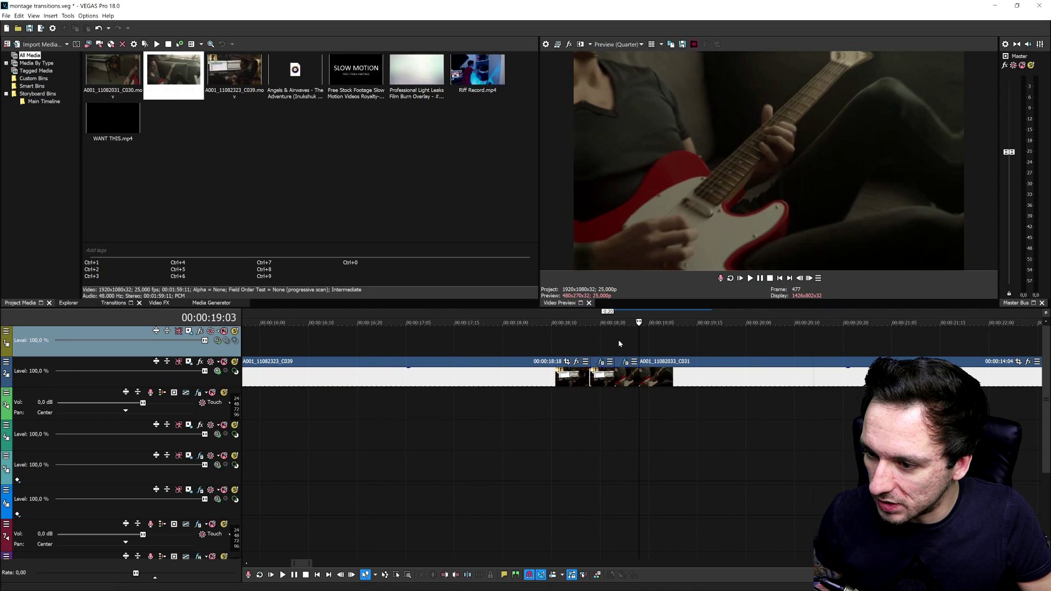
pyautogui.press('Left')
pyautogui.press('Left')
pyautogui.press('Left')
pyautogui.press('Left')
pyautogui.press('Left')
pyautogui.press('Left')
pyautogui.press('Left')
pyautogui.press('Left')
pyautogui.press('Left')
pyautogui.press('Left')
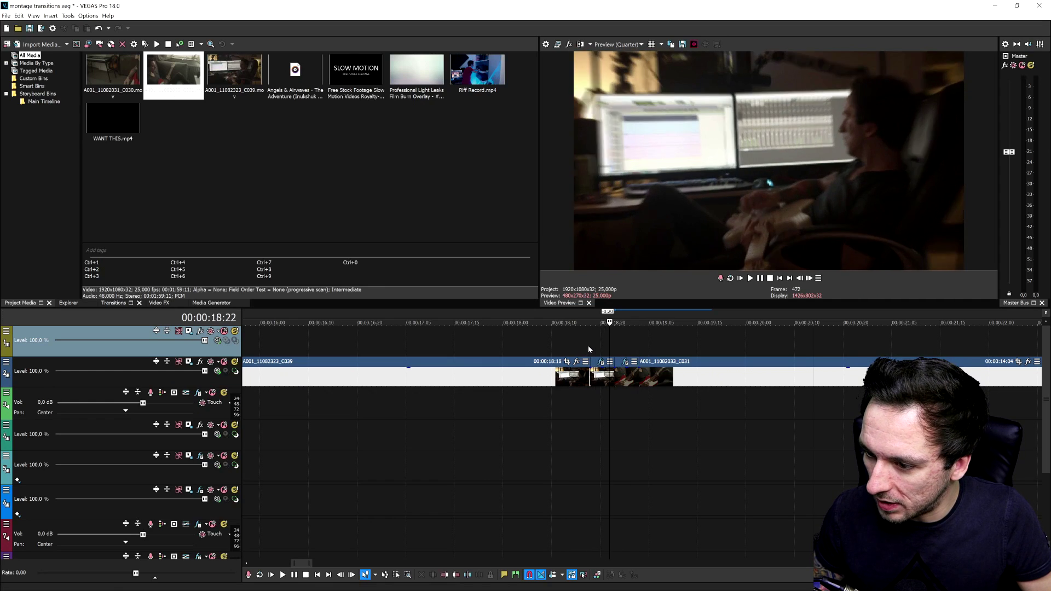
pyautogui.press('Right')
pyautogui.press('Right')
pyautogui.press('Right')
pyautogui.press('Right')
pyautogui.press('Right')
# - Replace the effect on the five-frame piece after the cut with the zoom out B filter package
pyautogui.scroll(2, 589, 349)
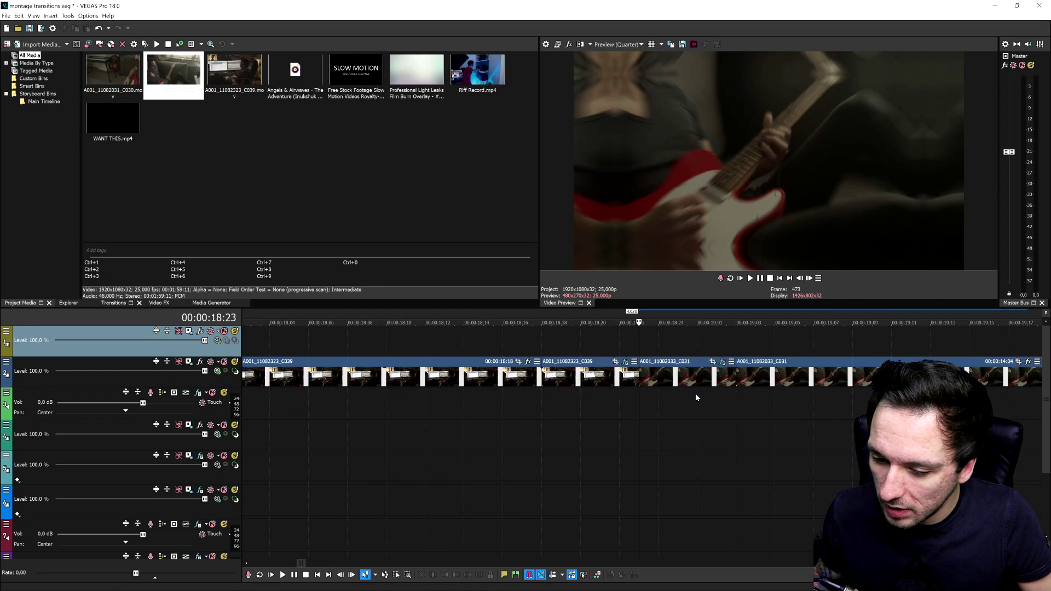
pyautogui.click(722, 363)
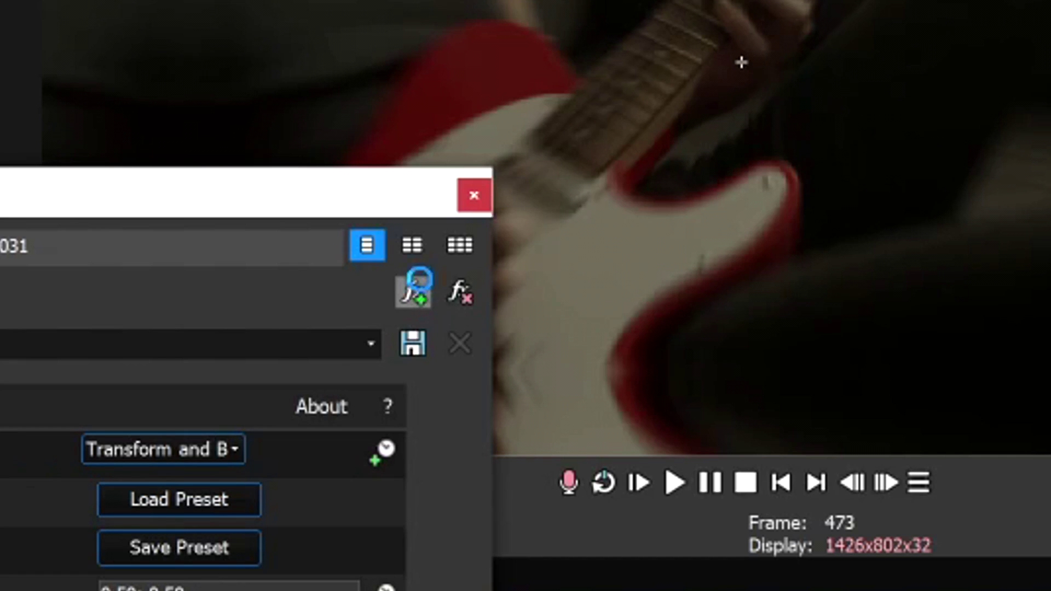
pyautogui.click(676, 225)
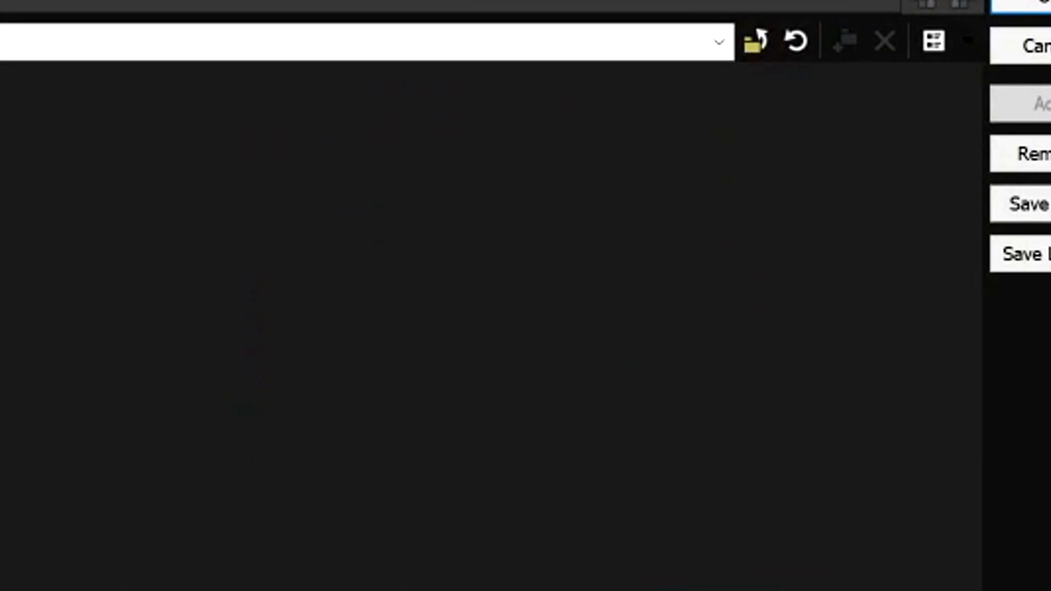
pyautogui.click(418, 374)
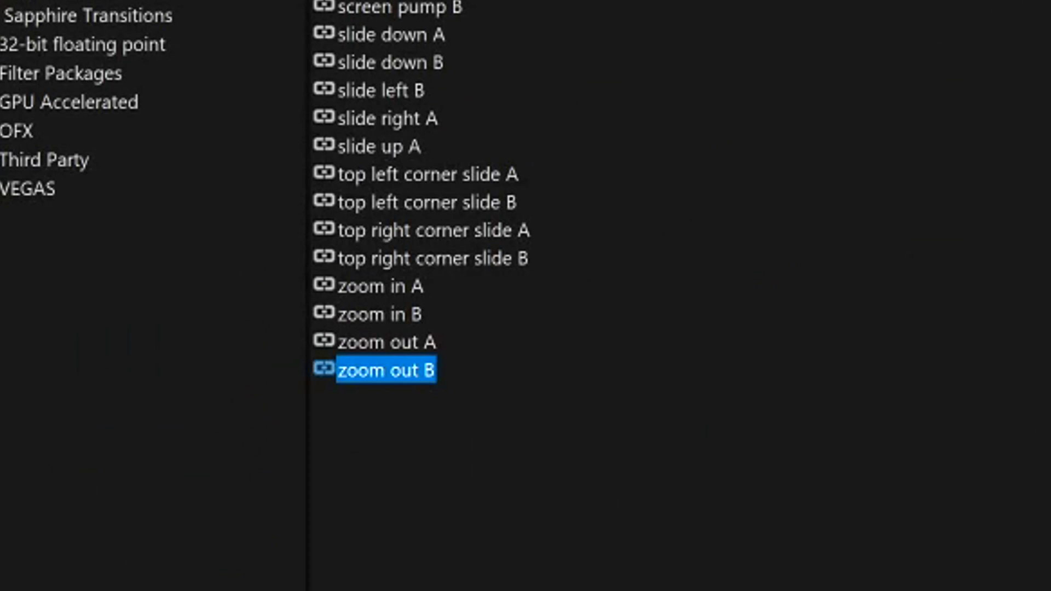
pyautogui.press('F2')
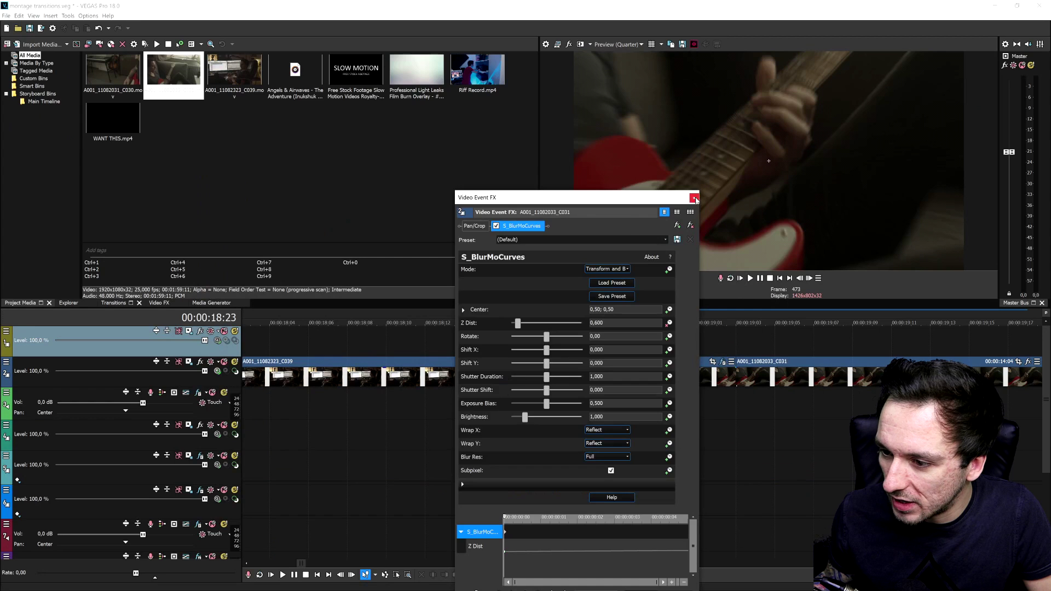
pyautogui.press('Escape')
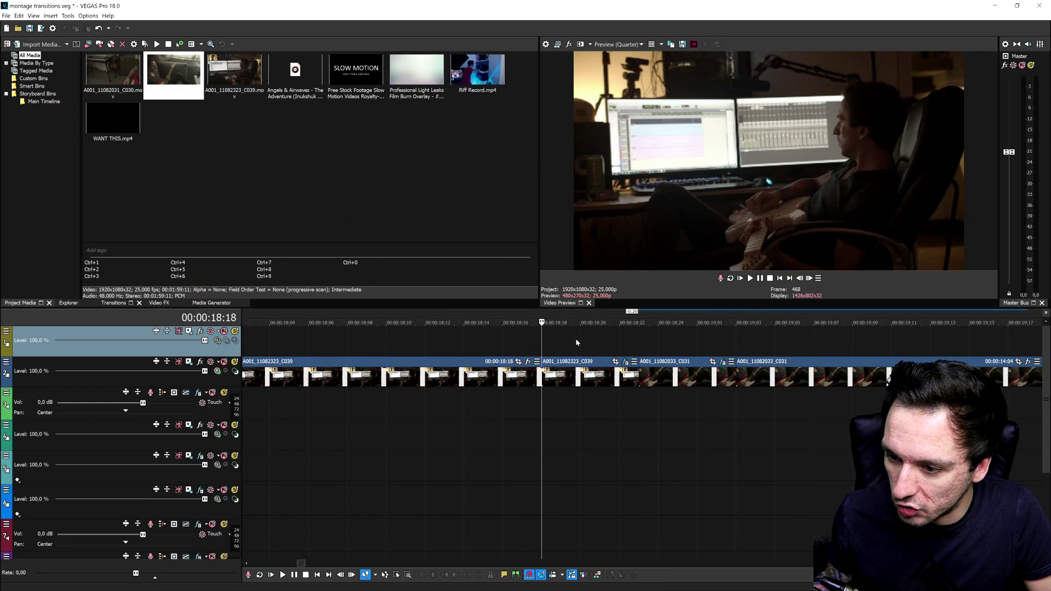
# - Play the zoom transition with its replaced second half from before the cut
pyautogui.click(576, 340)
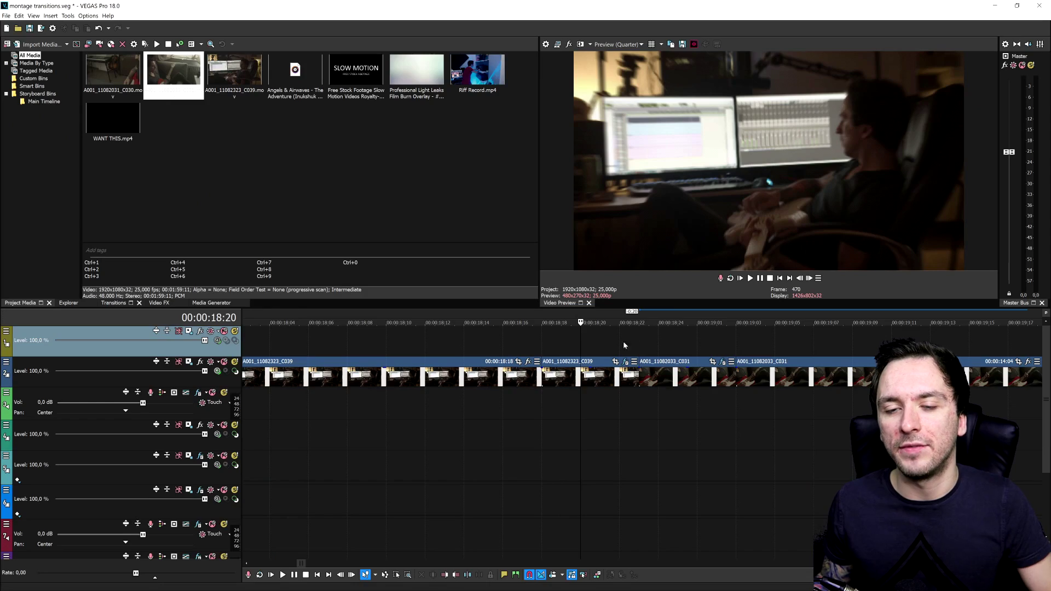
pyautogui.scroll(-2, 637, 340)
pyautogui.click(487, 336)
pyautogui.press('space')
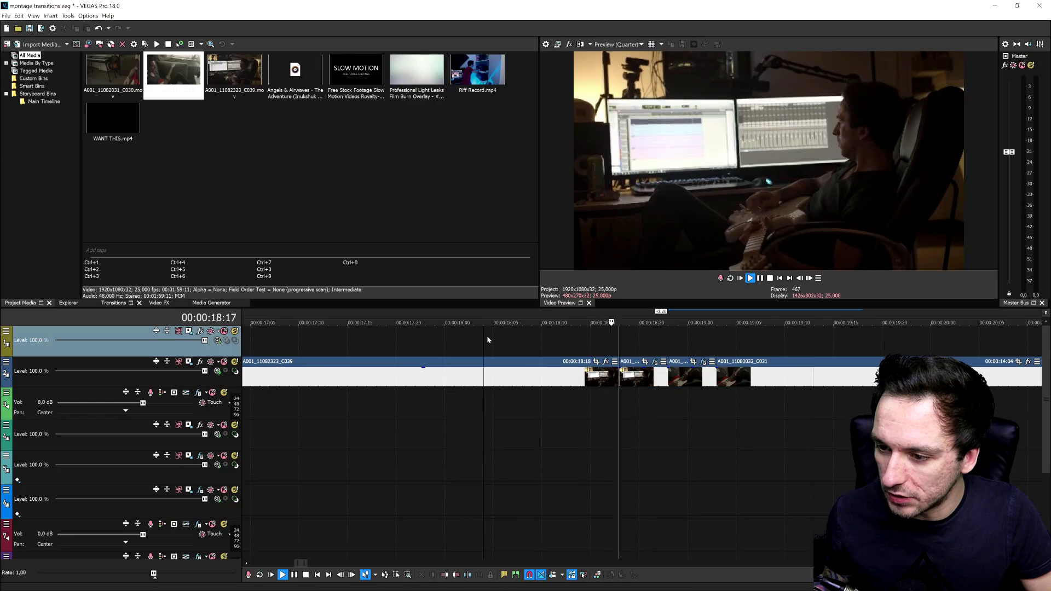
pyautogui.press('space')
pyautogui.scroll(-3, 491, 336)
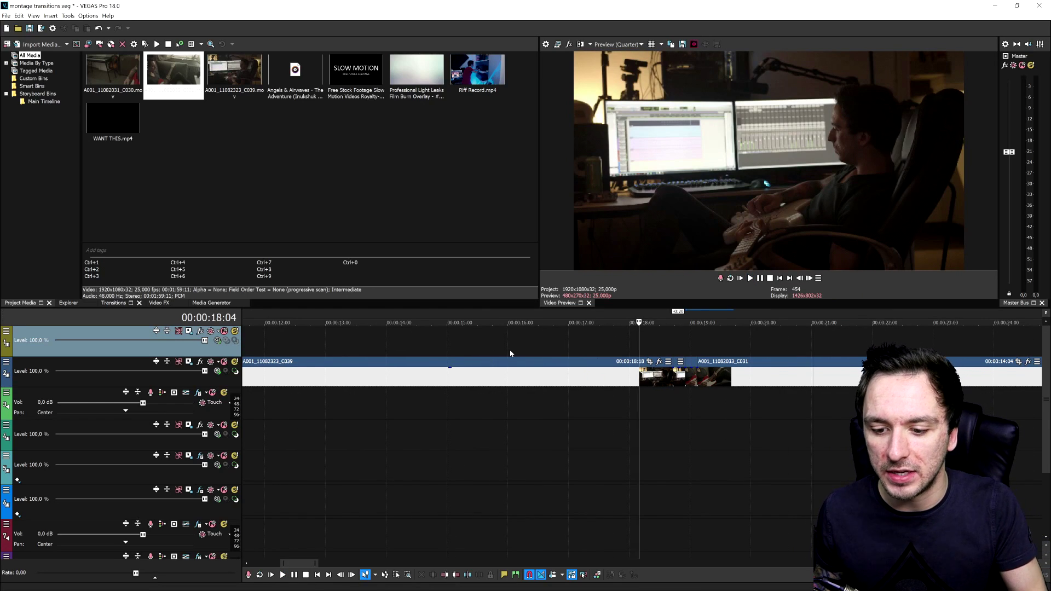
pyautogui.scroll(-2, 510, 353)
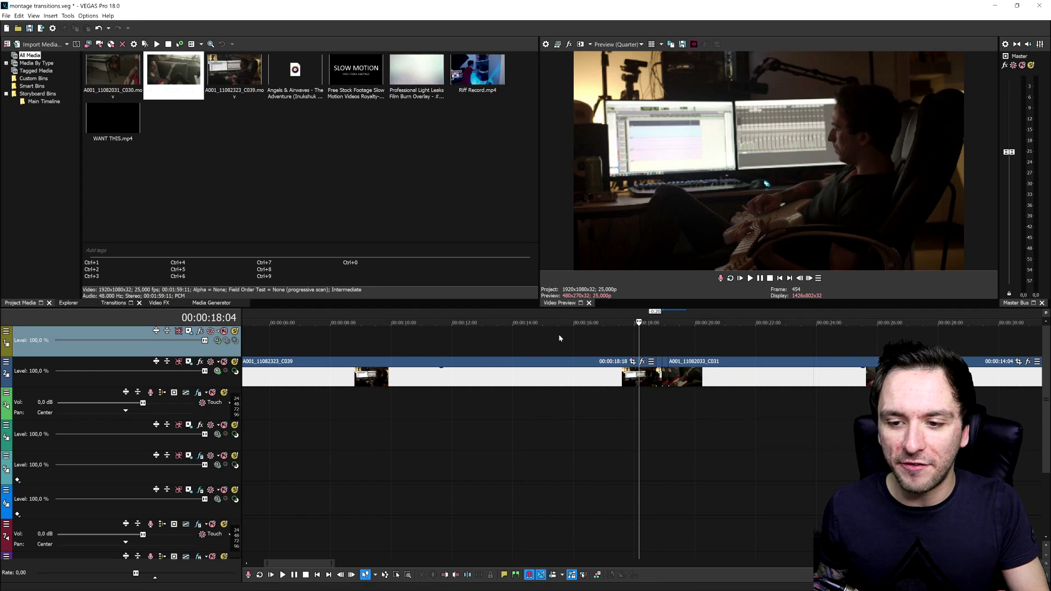
pyautogui.click(599, 338)
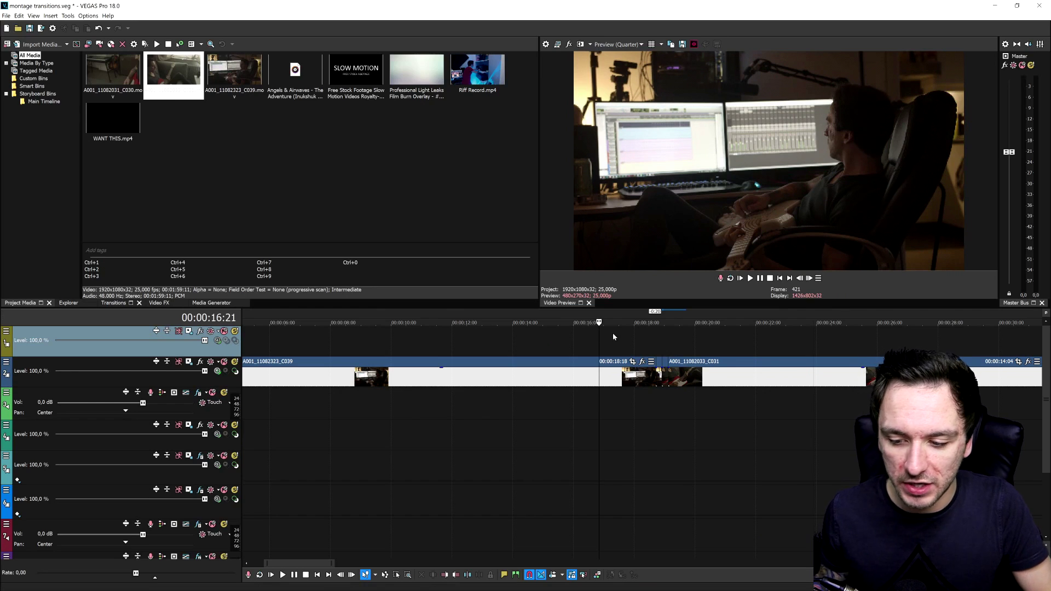
pyautogui.click(502, 335)
pyautogui.scroll(-2, 502, 336)
pyautogui.click(614, 339)
pyautogui.click(640, 339)
pyautogui.click(673, 341)
pyautogui.click(698, 341)
pyautogui.click(610, 347)
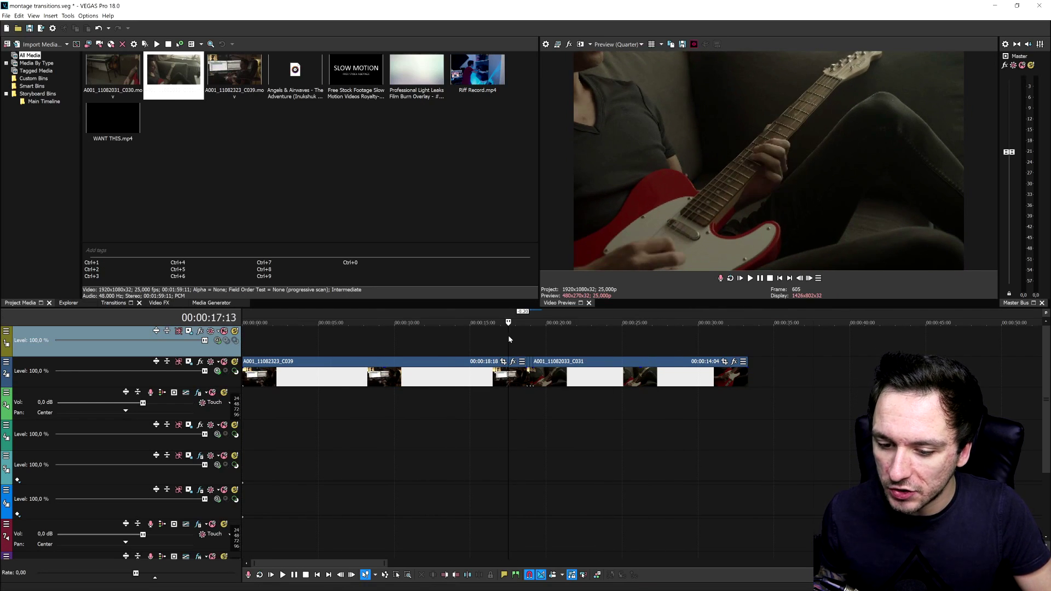
# - Play the zoom transition once more, starting from 00:00:17:13
pyautogui.click(509, 338)
pyautogui.scroll(4, 508, 338)
pyautogui.press('space')
pyautogui.scroll(1, 703, 352)
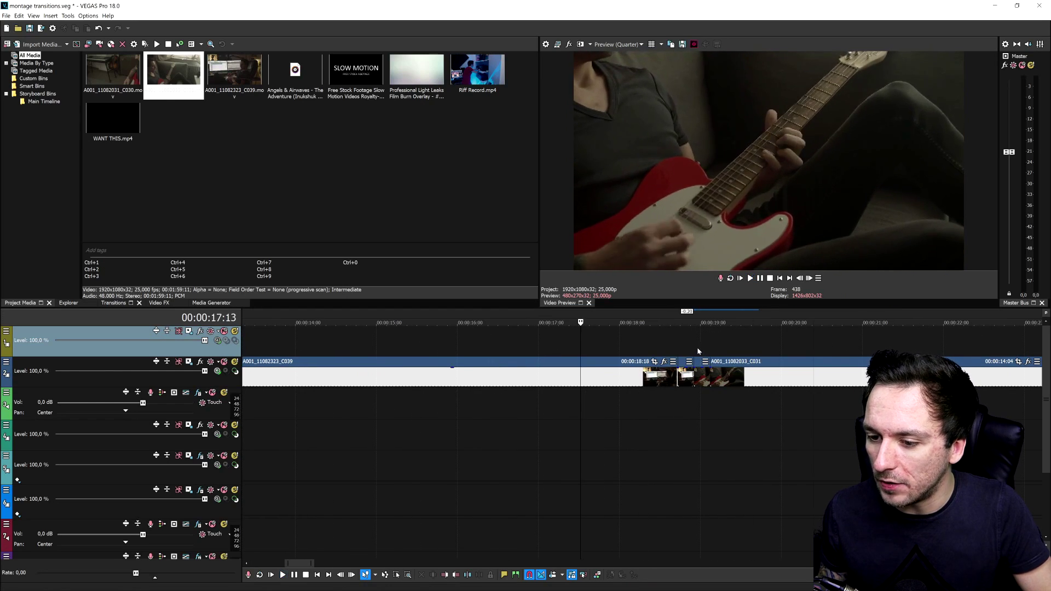
pyautogui.press('space')
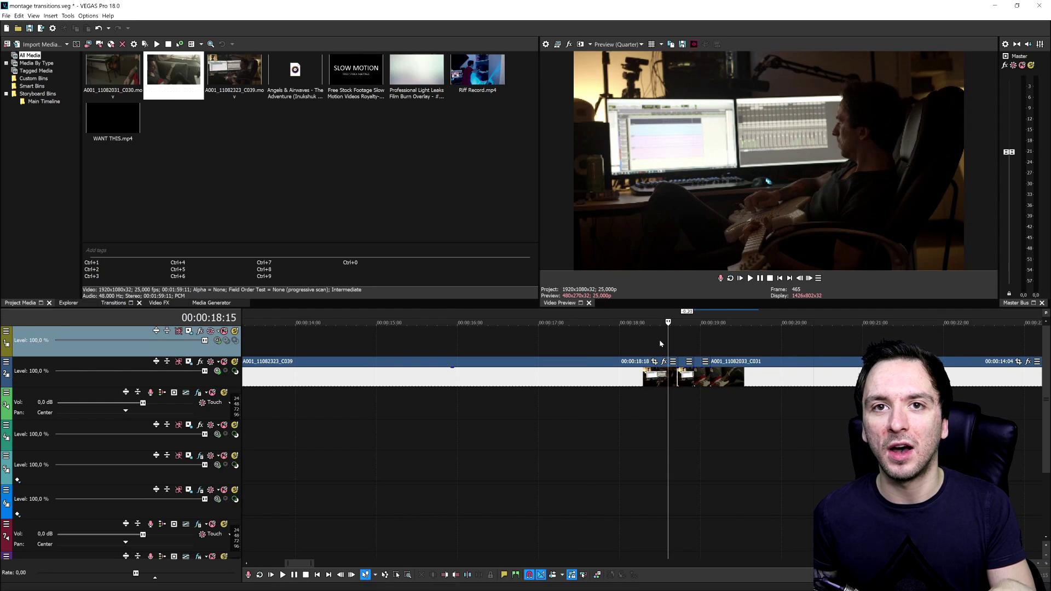
pyautogui.scroll(-3, 629, 358)
pyautogui.moveTo(638, 345); pyautogui.dragTo(500, 337)
pyautogui.scroll(-1, 700, 343)
pyautogui.click(761, 340)
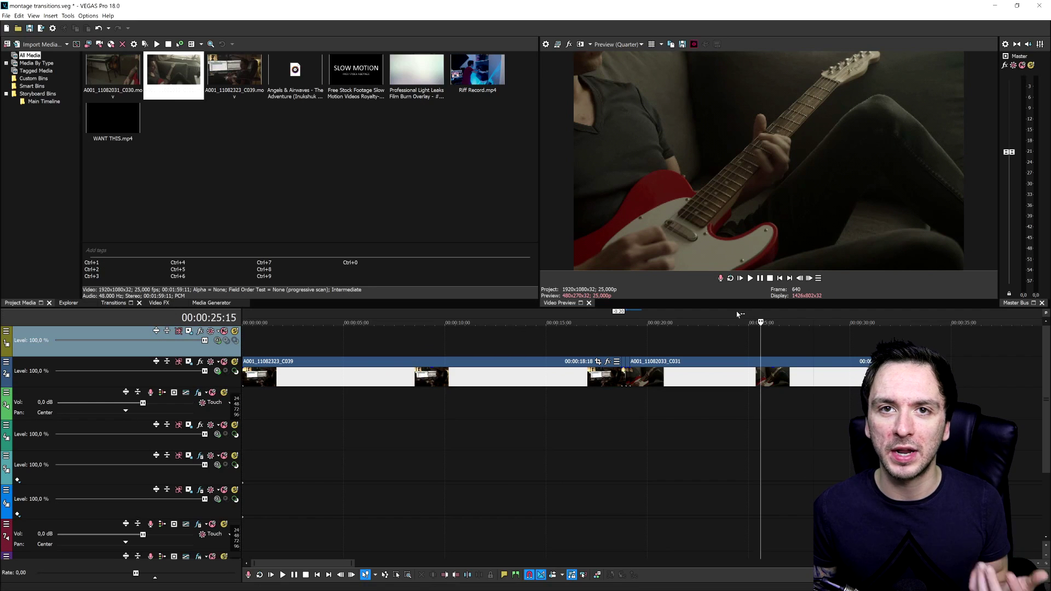
pyautogui.click(696, 321)
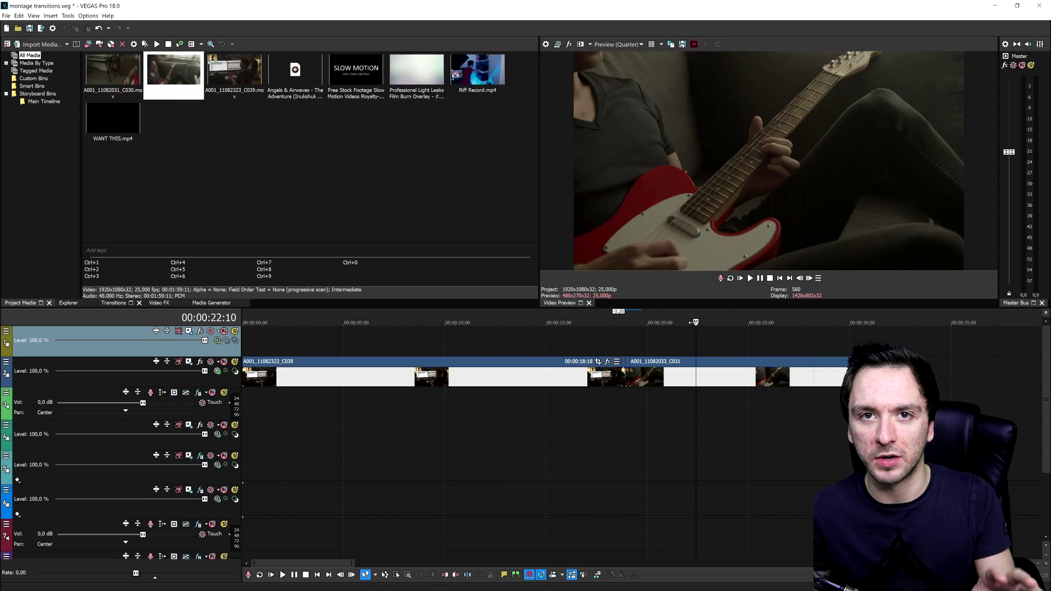
pyautogui.moveTo(516, 323); pyautogui.dragTo(513, 323)
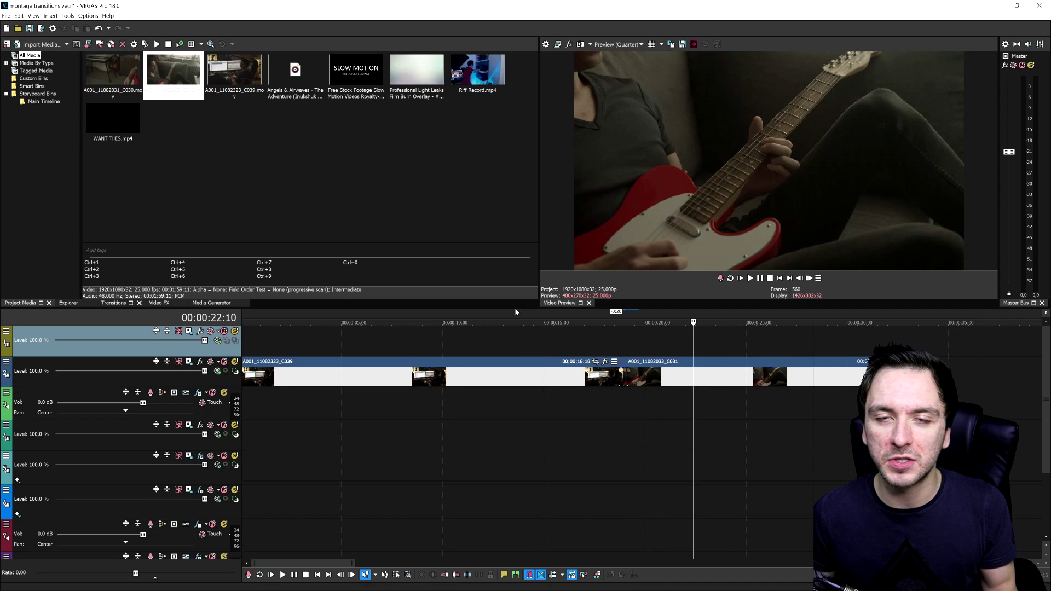